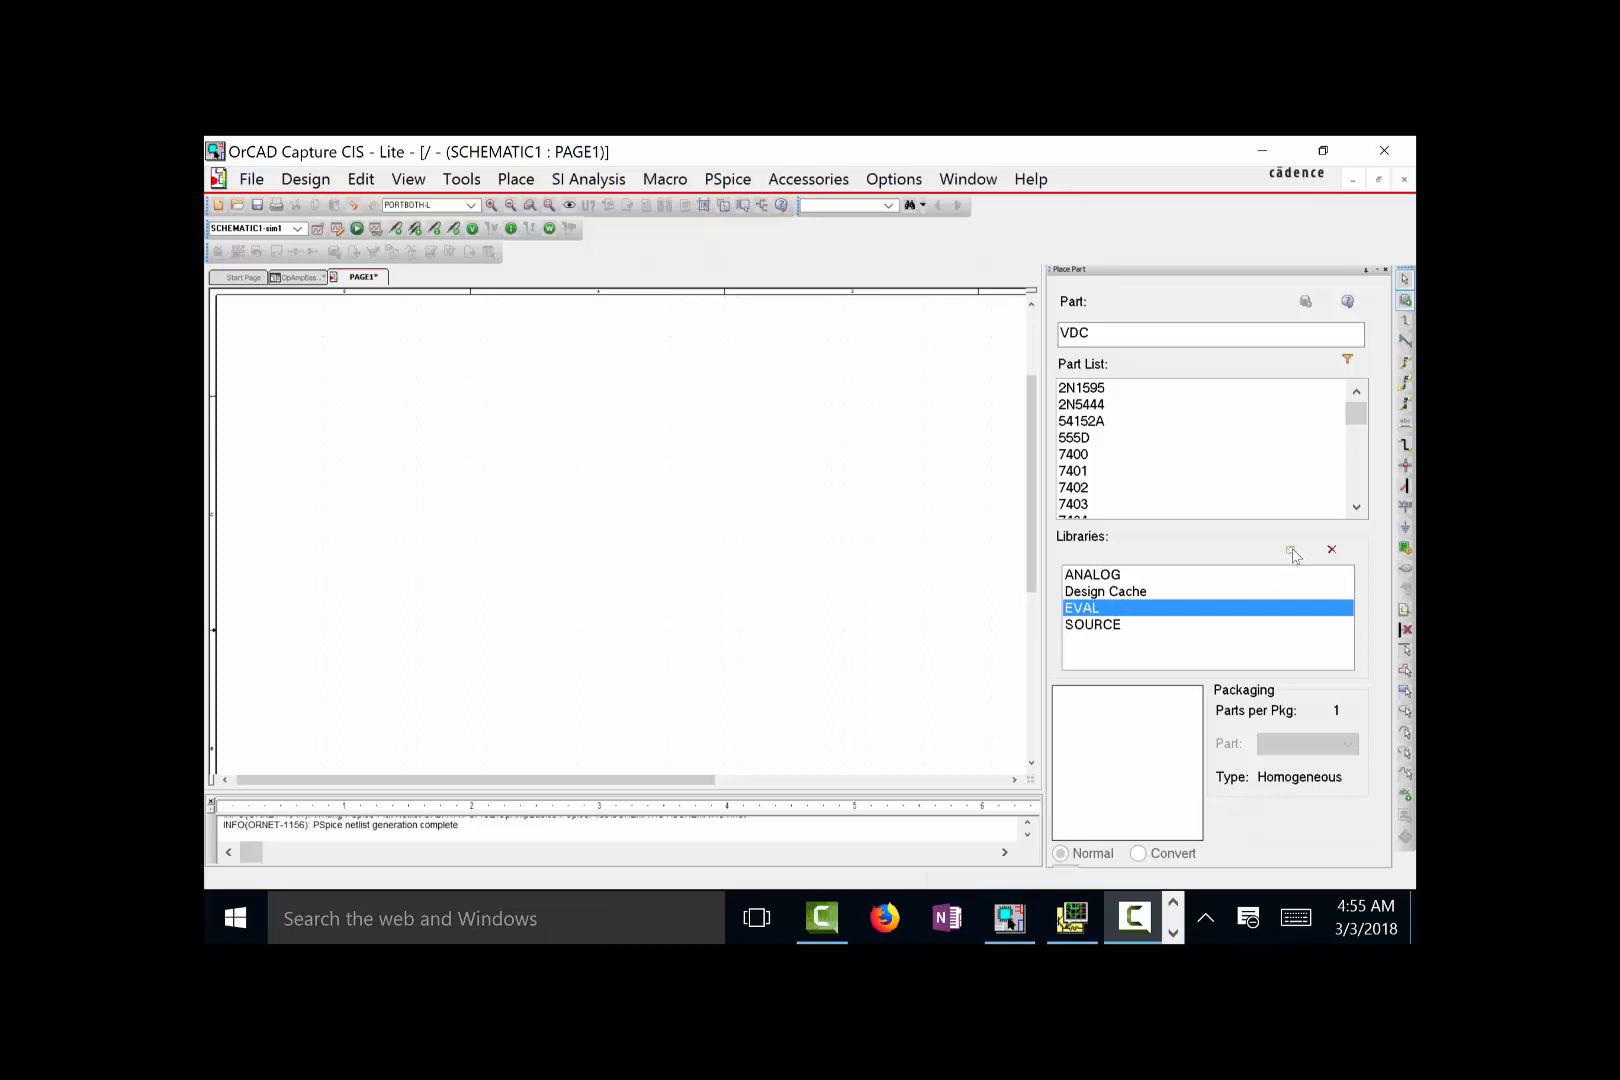
# Step: Browse the part library files in the pspice folder without adding any
pyautogui.click(1291, 552)
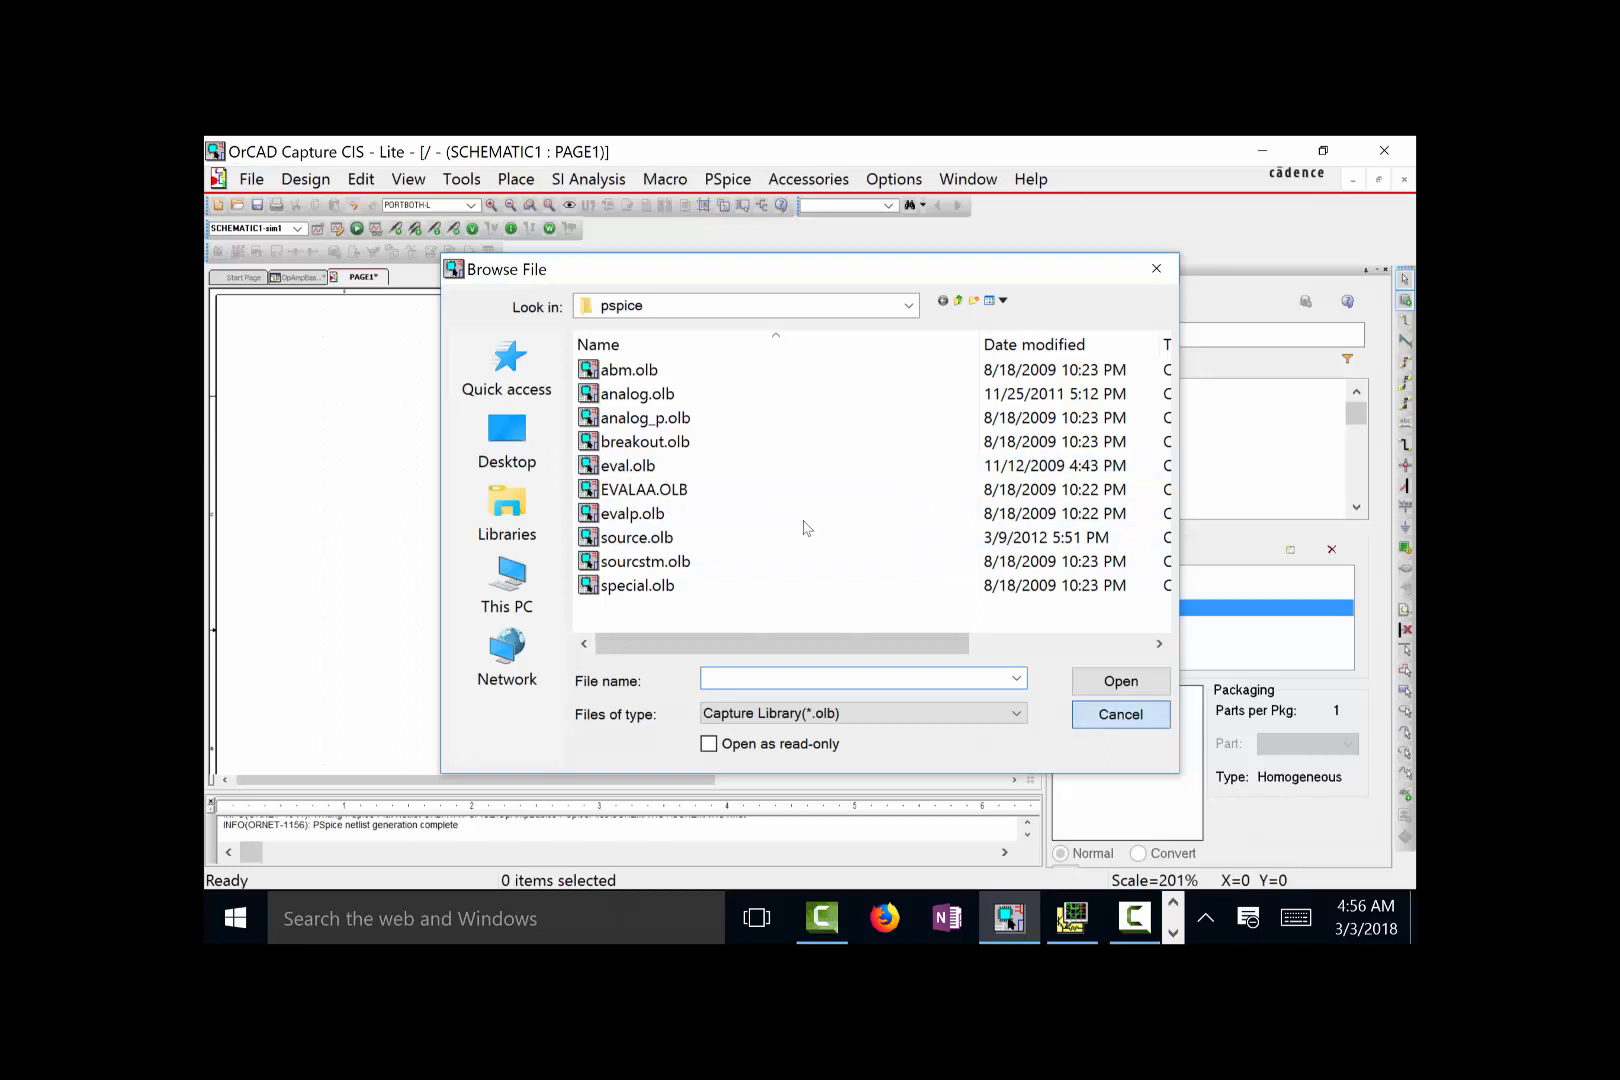
pyautogui.click(1103, 720)
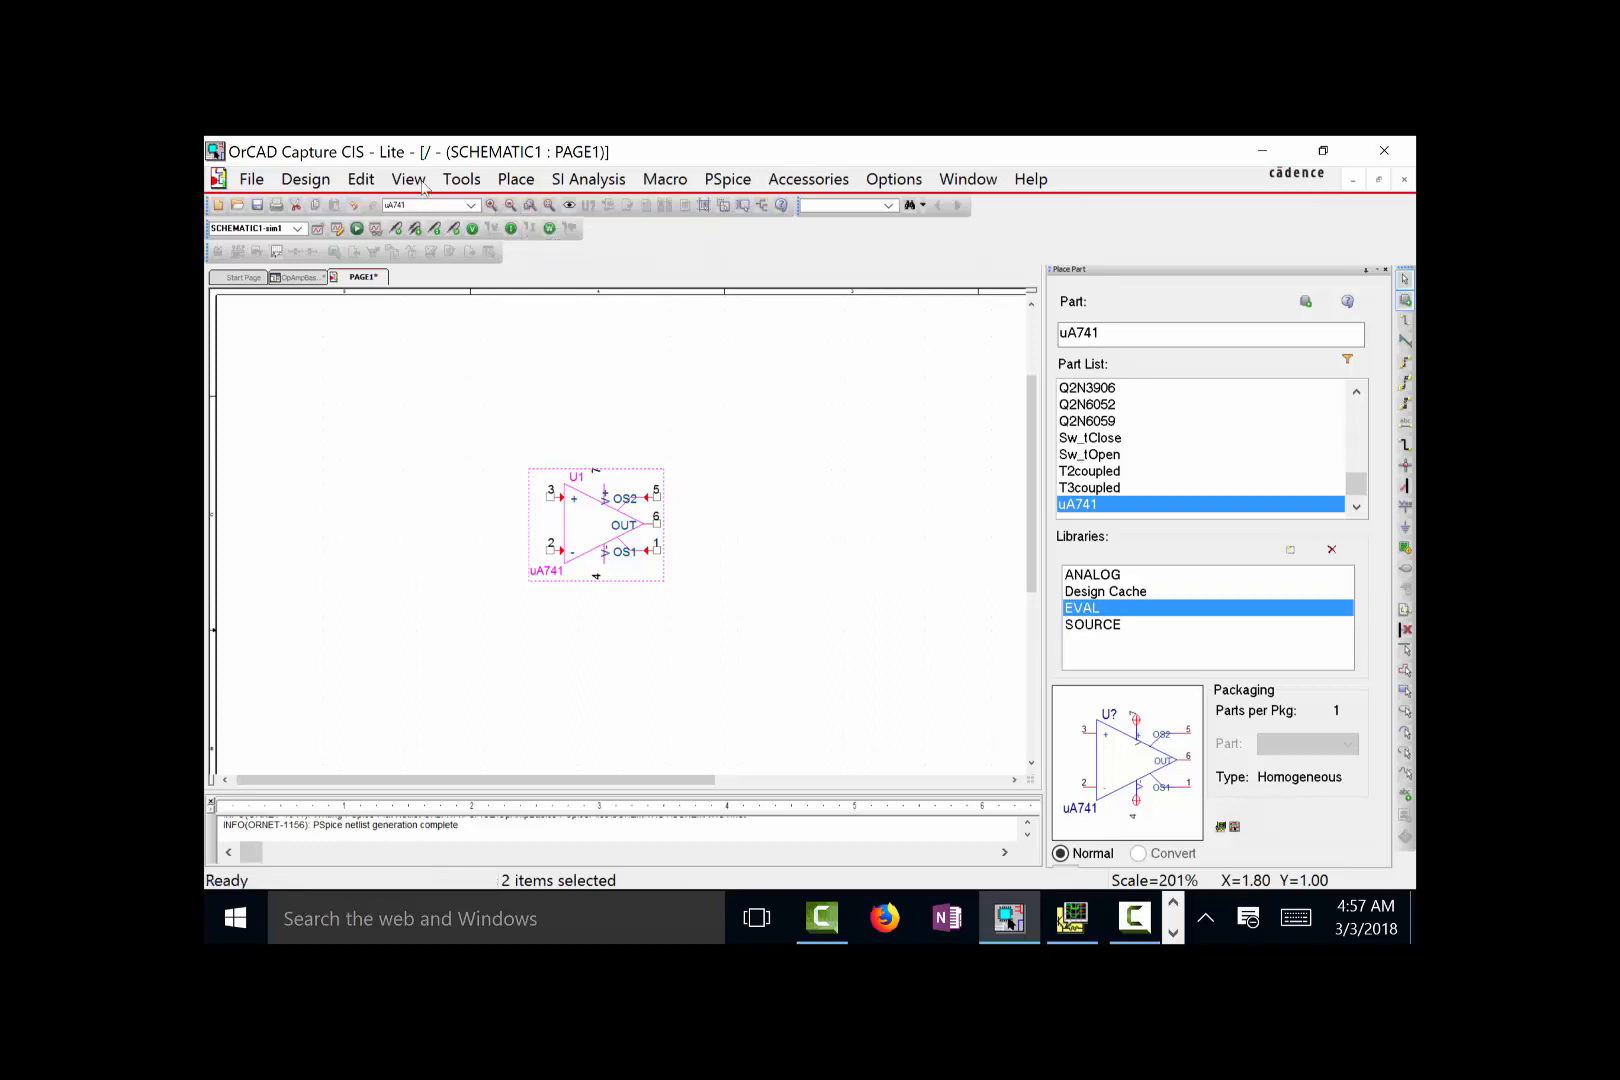
# Step: Choose the VDC source from the SOURCE library for placement below the uA741 op-amp
pyautogui.keyDown('ctrl'); pyautogui.scroll(1, 557, 670); pyautogui.keyUp('ctrl')
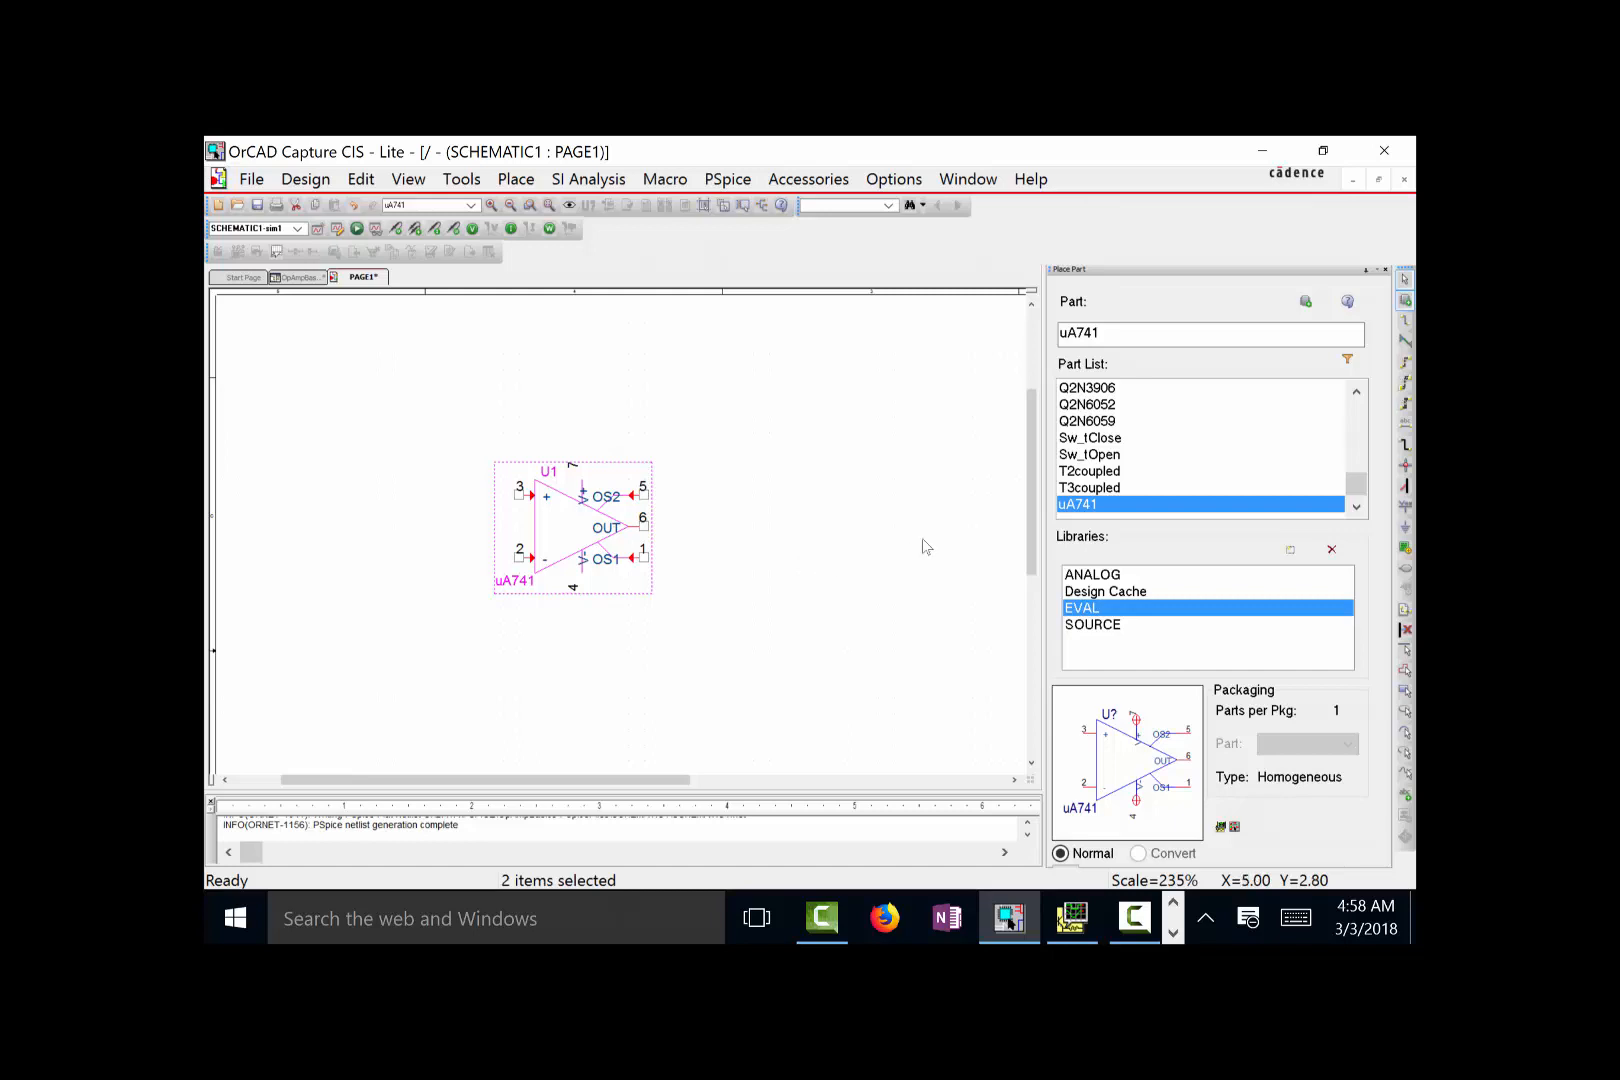
pyautogui.moveTo(1029, 512); pyautogui.dragTo(1027, 553)
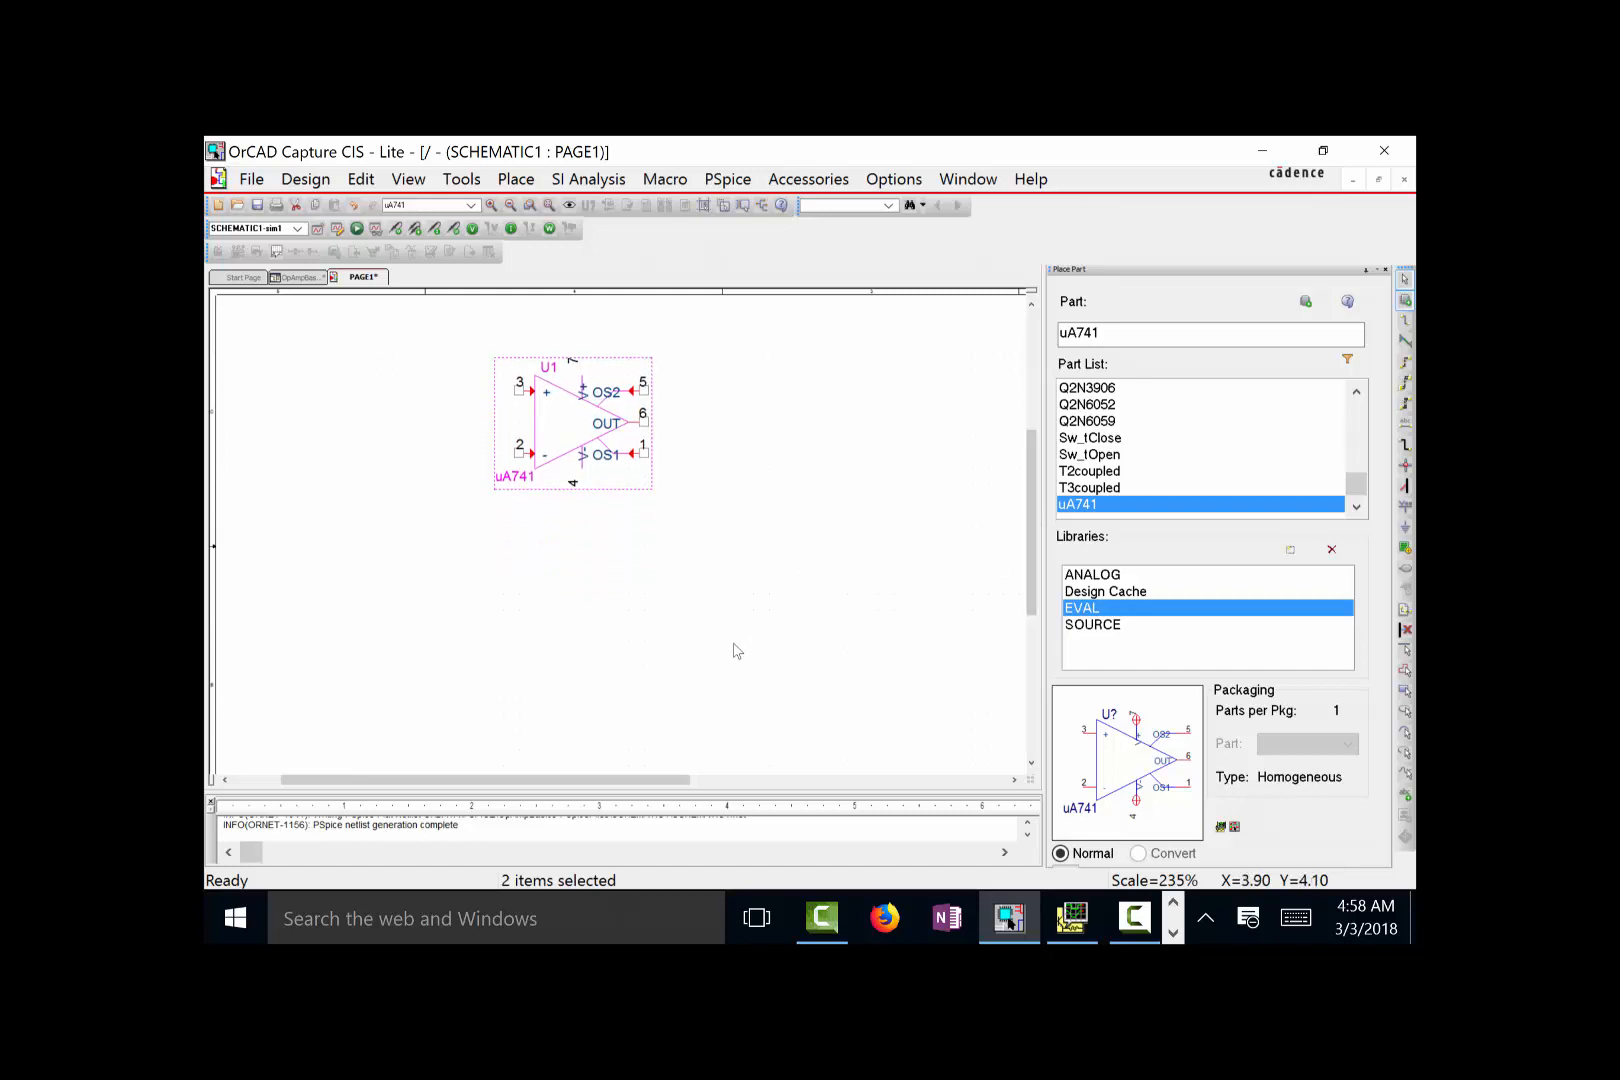
pyautogui.click(1096, 628)
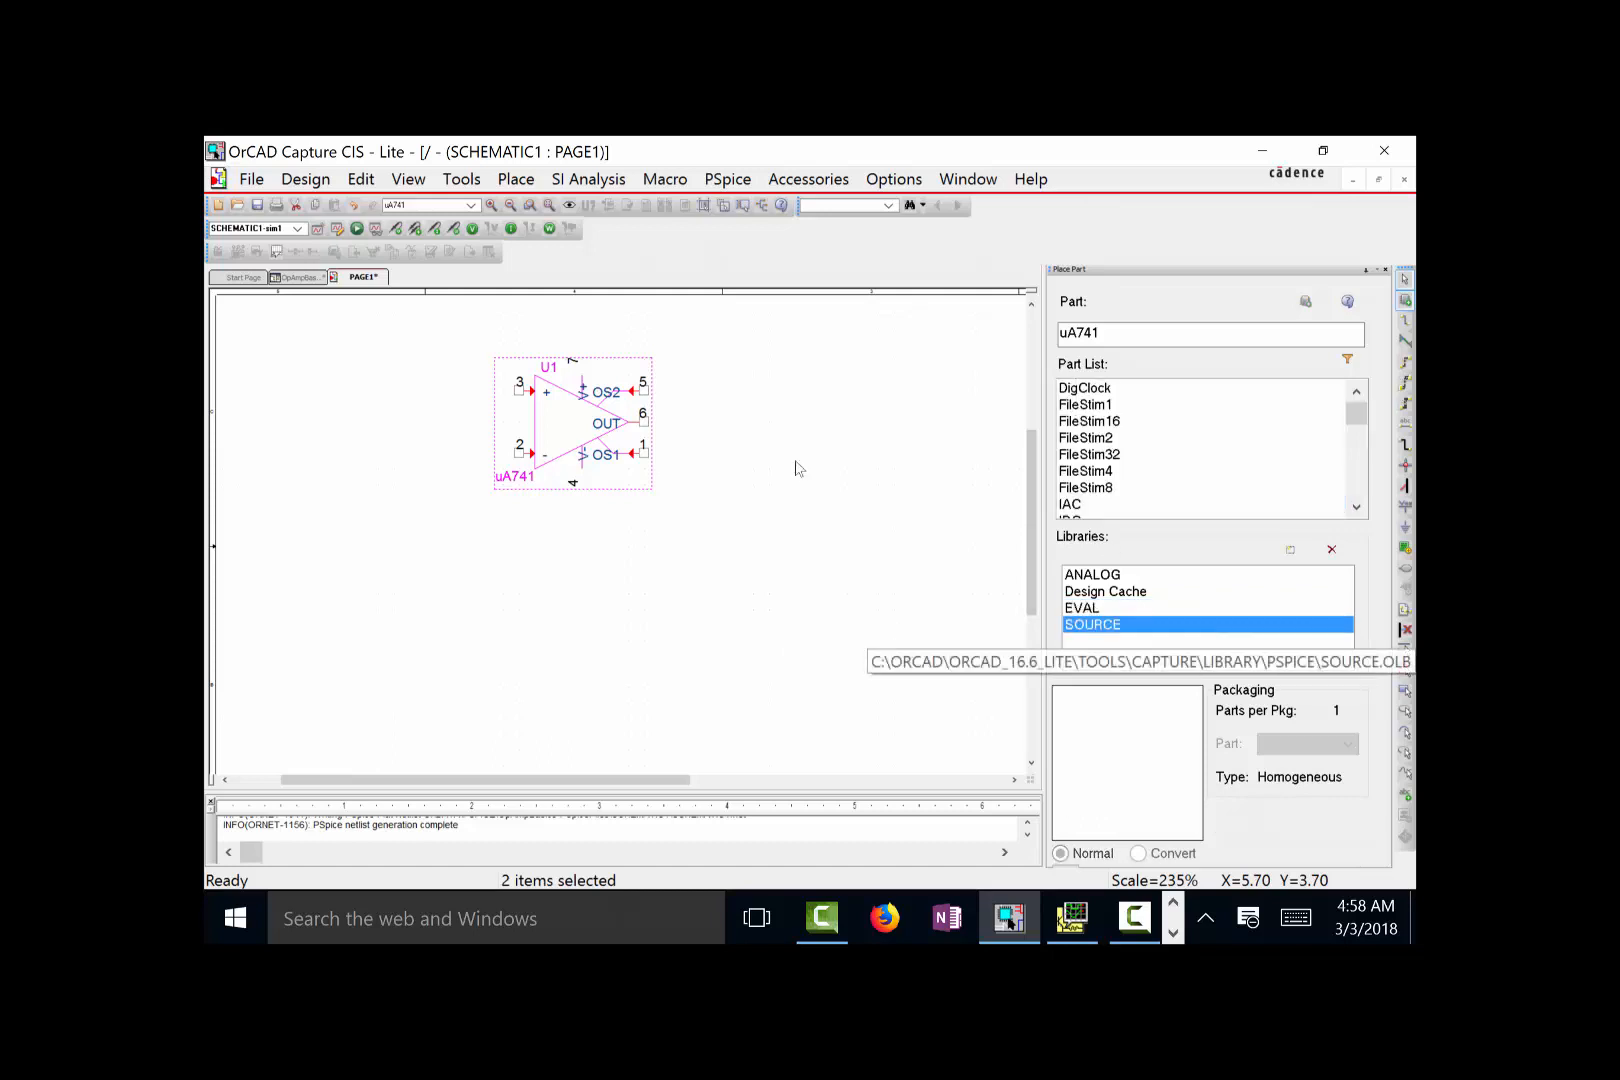
pyautogui.doubleClick(1100, 333)
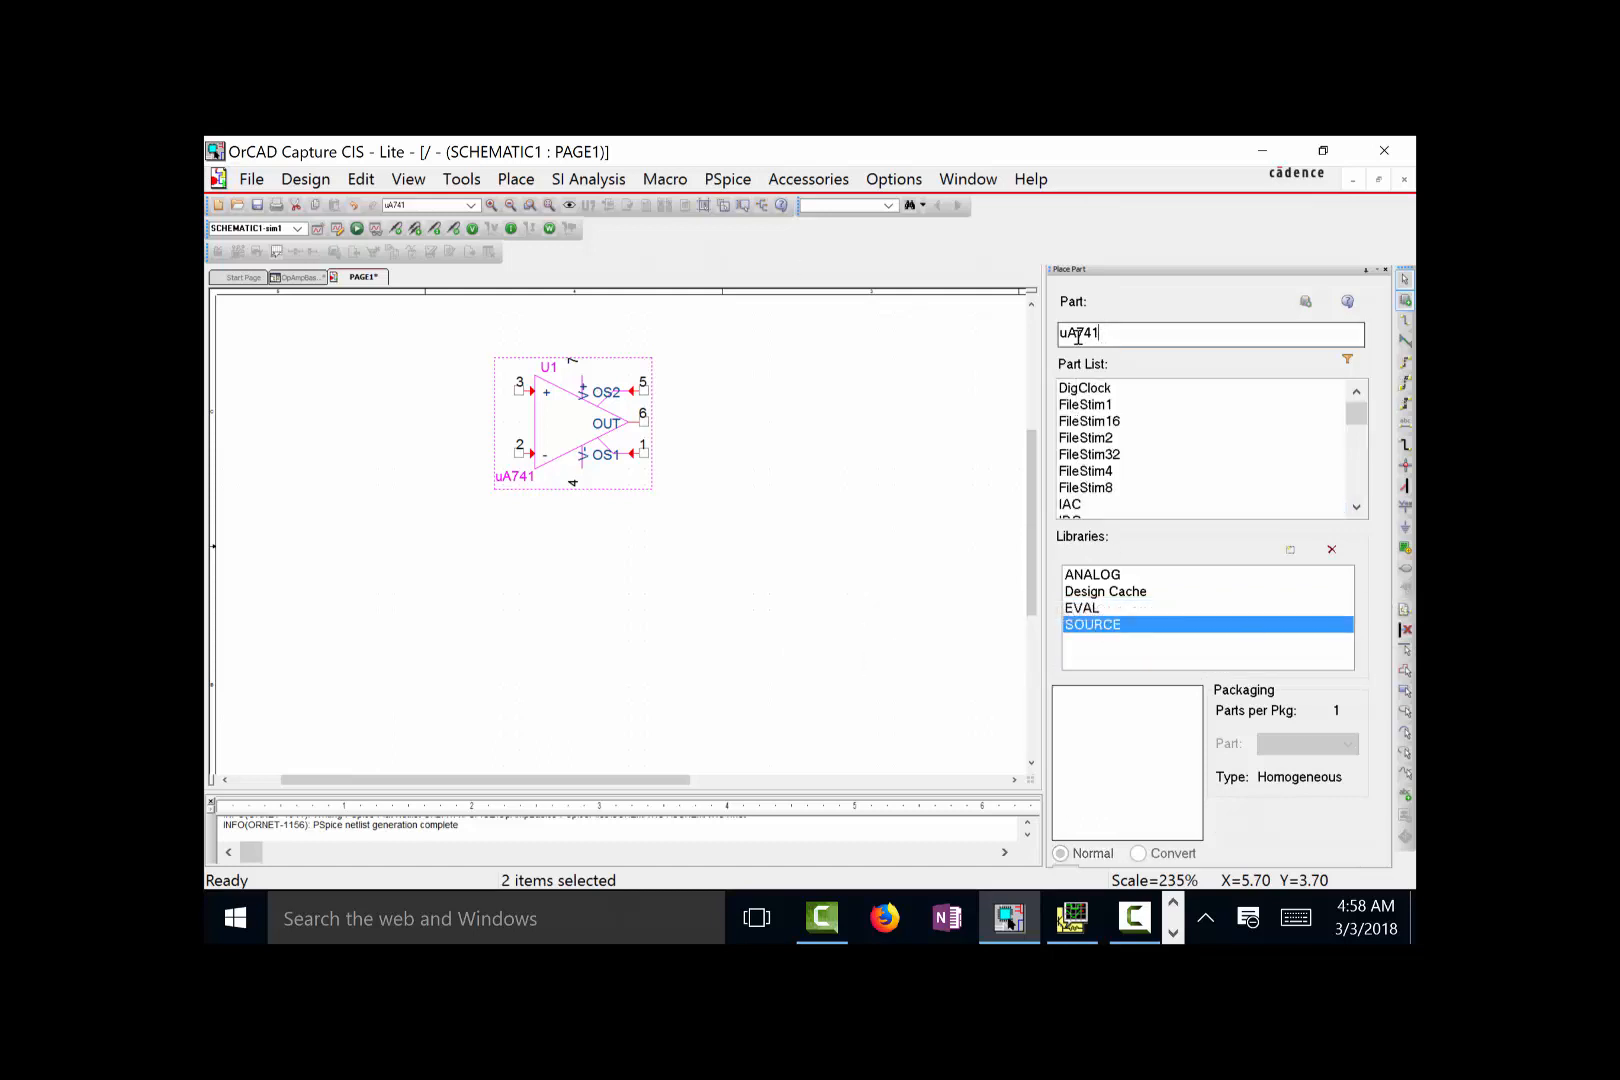
pyautogui.write('V')
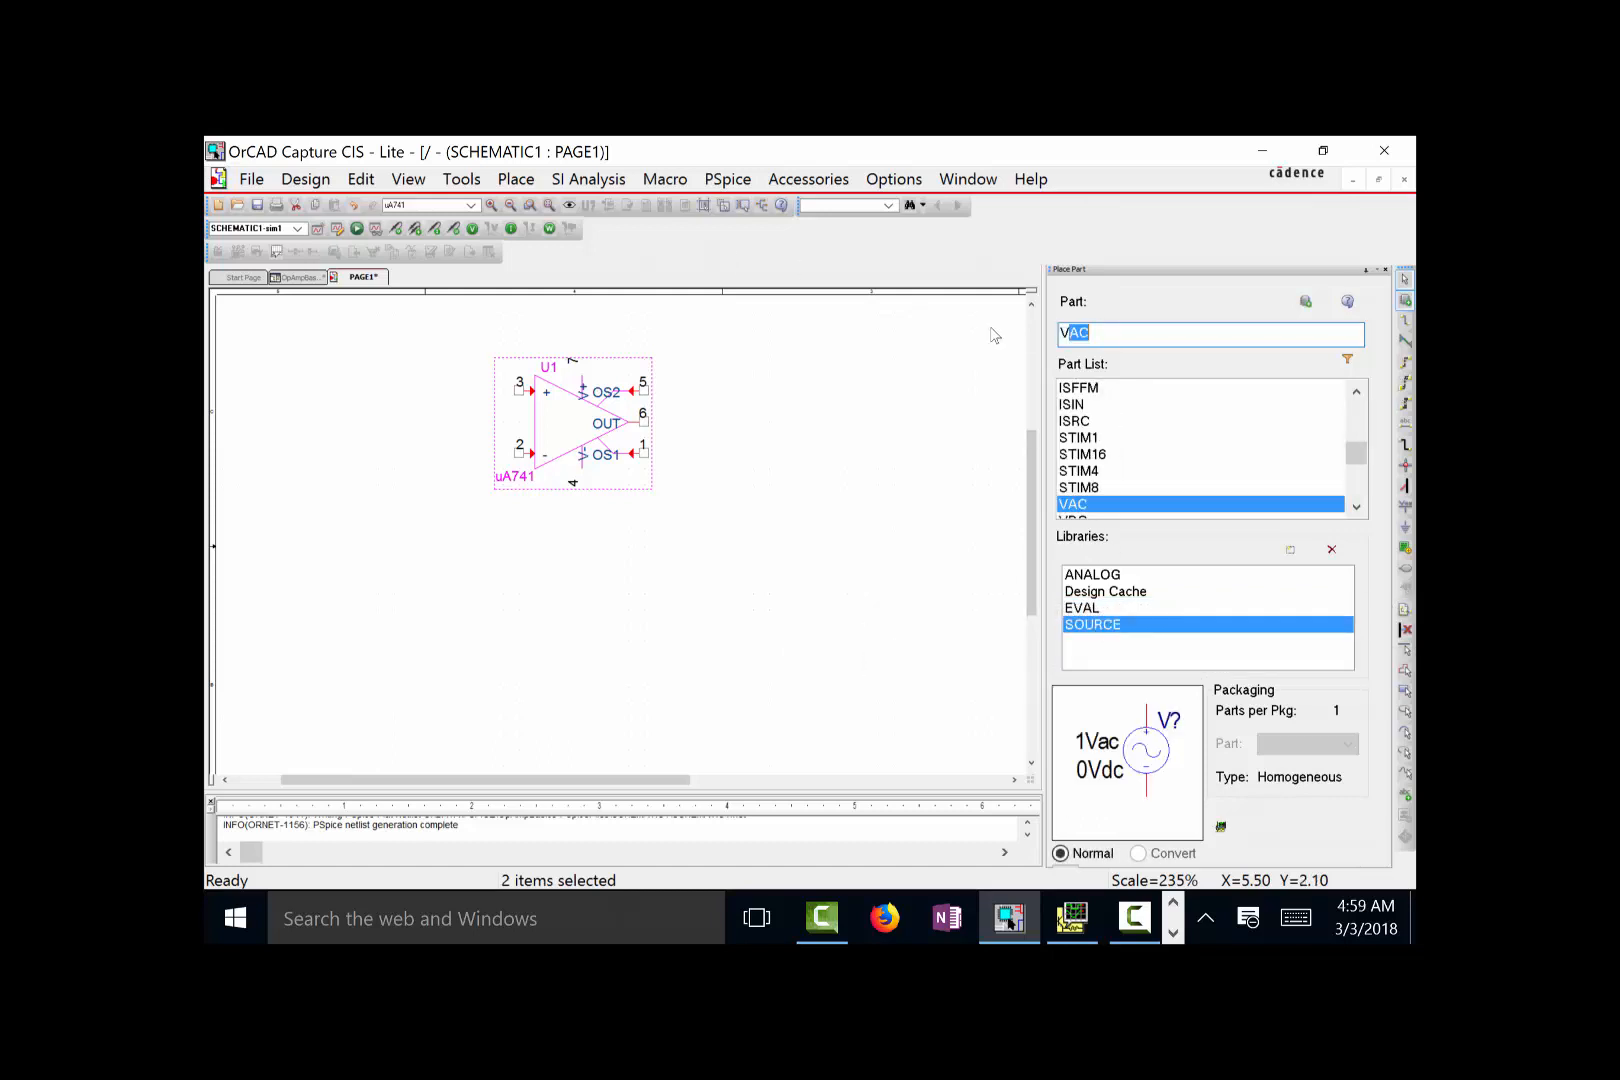
pyautogui.write('DC')
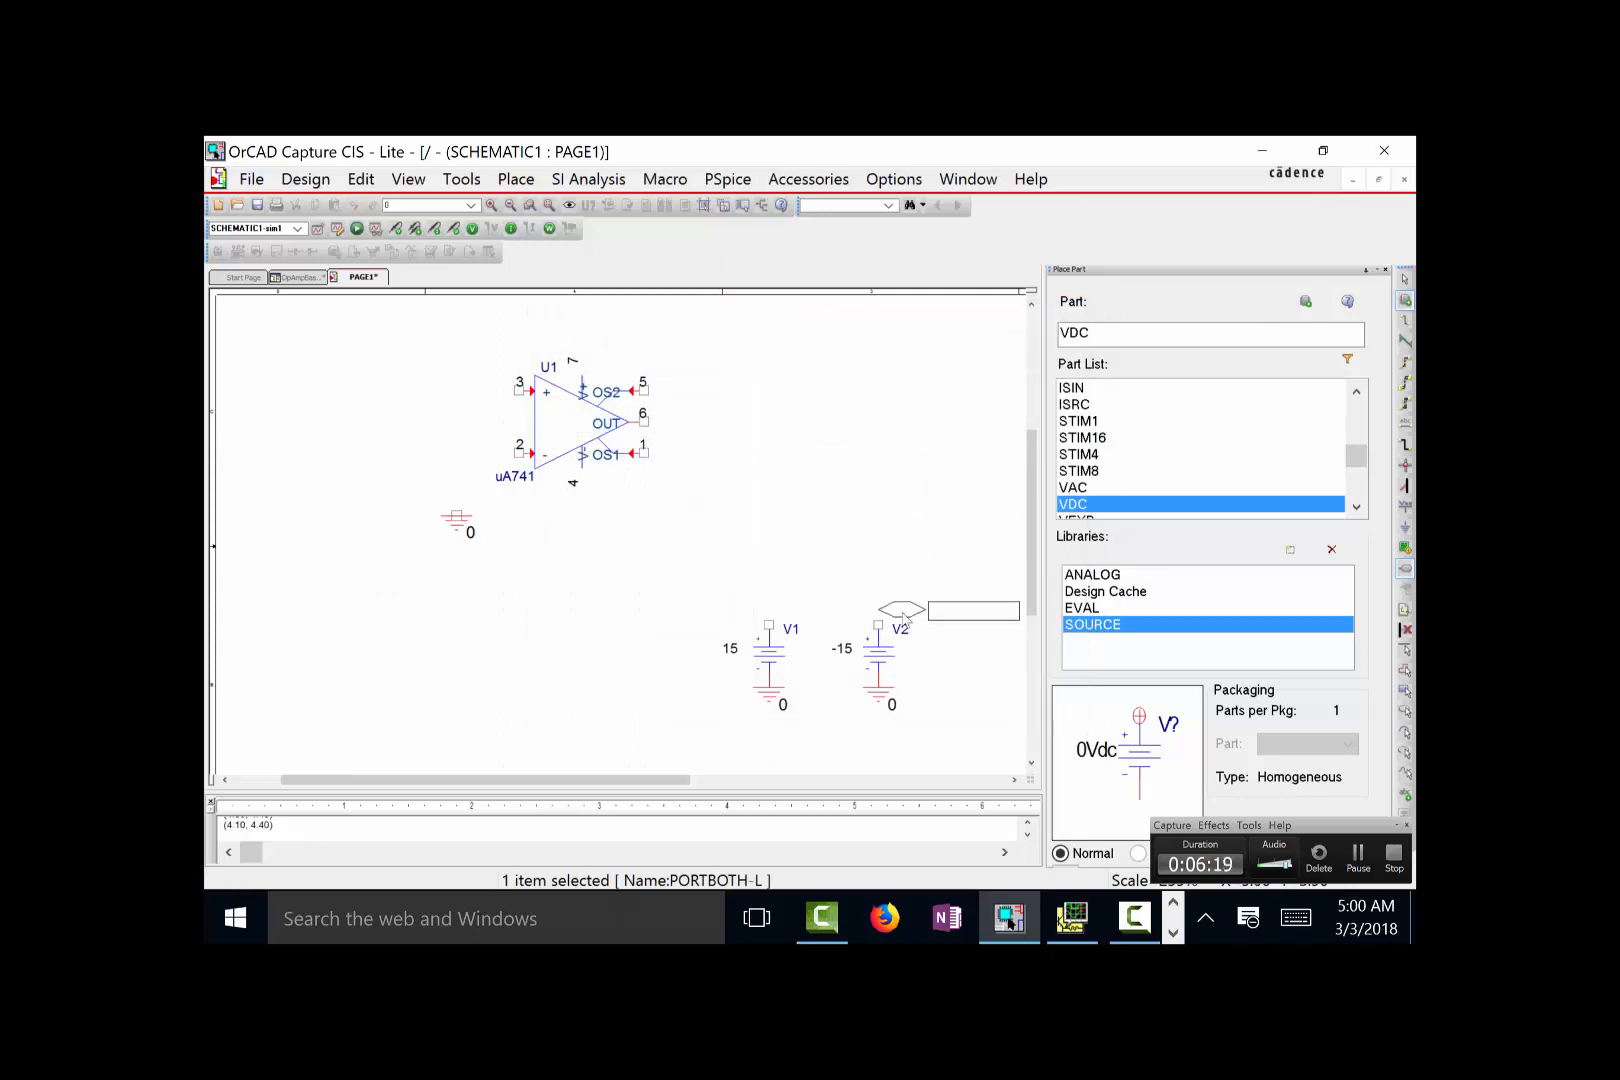
# Step: Place PORTBOTH-L ports on the positive terminals of V1 and V2, raising V1's port above its source
pyautogui.moveTo(895, 626); pyautogui.dragTo(800, 632)
pyautogui.press('Escape')
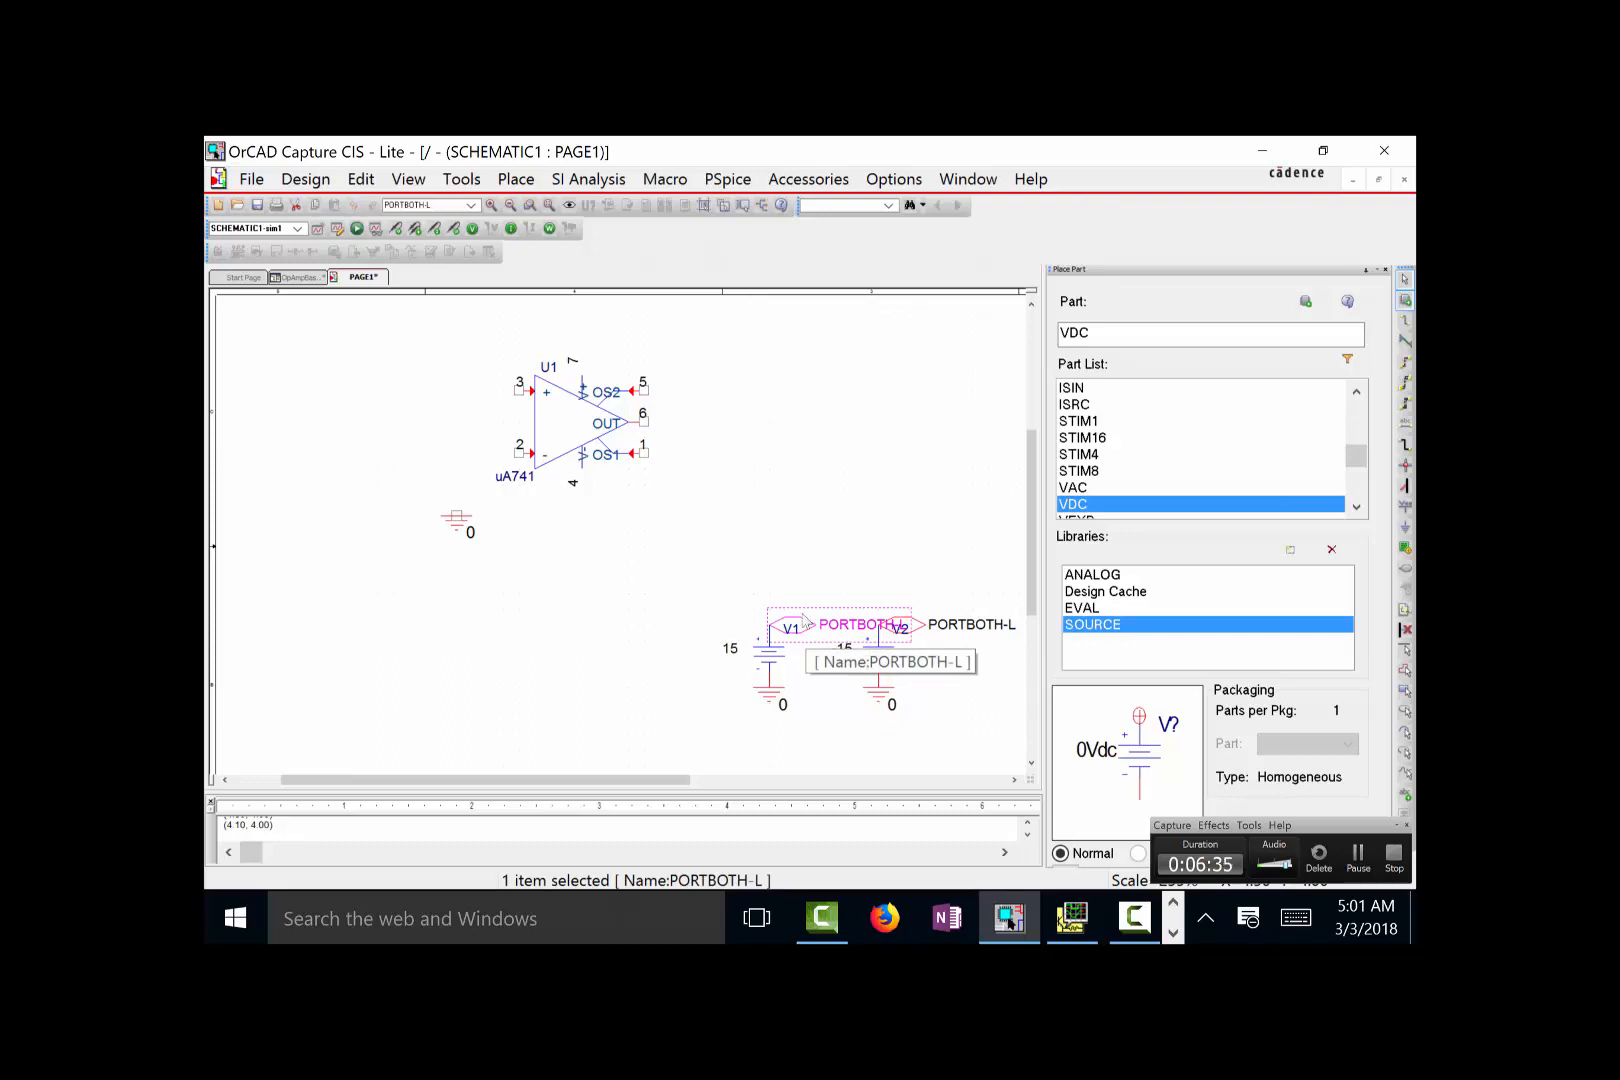
pyautogui.moveTo(803, 618); pyautogui.dragTo(803, 594)
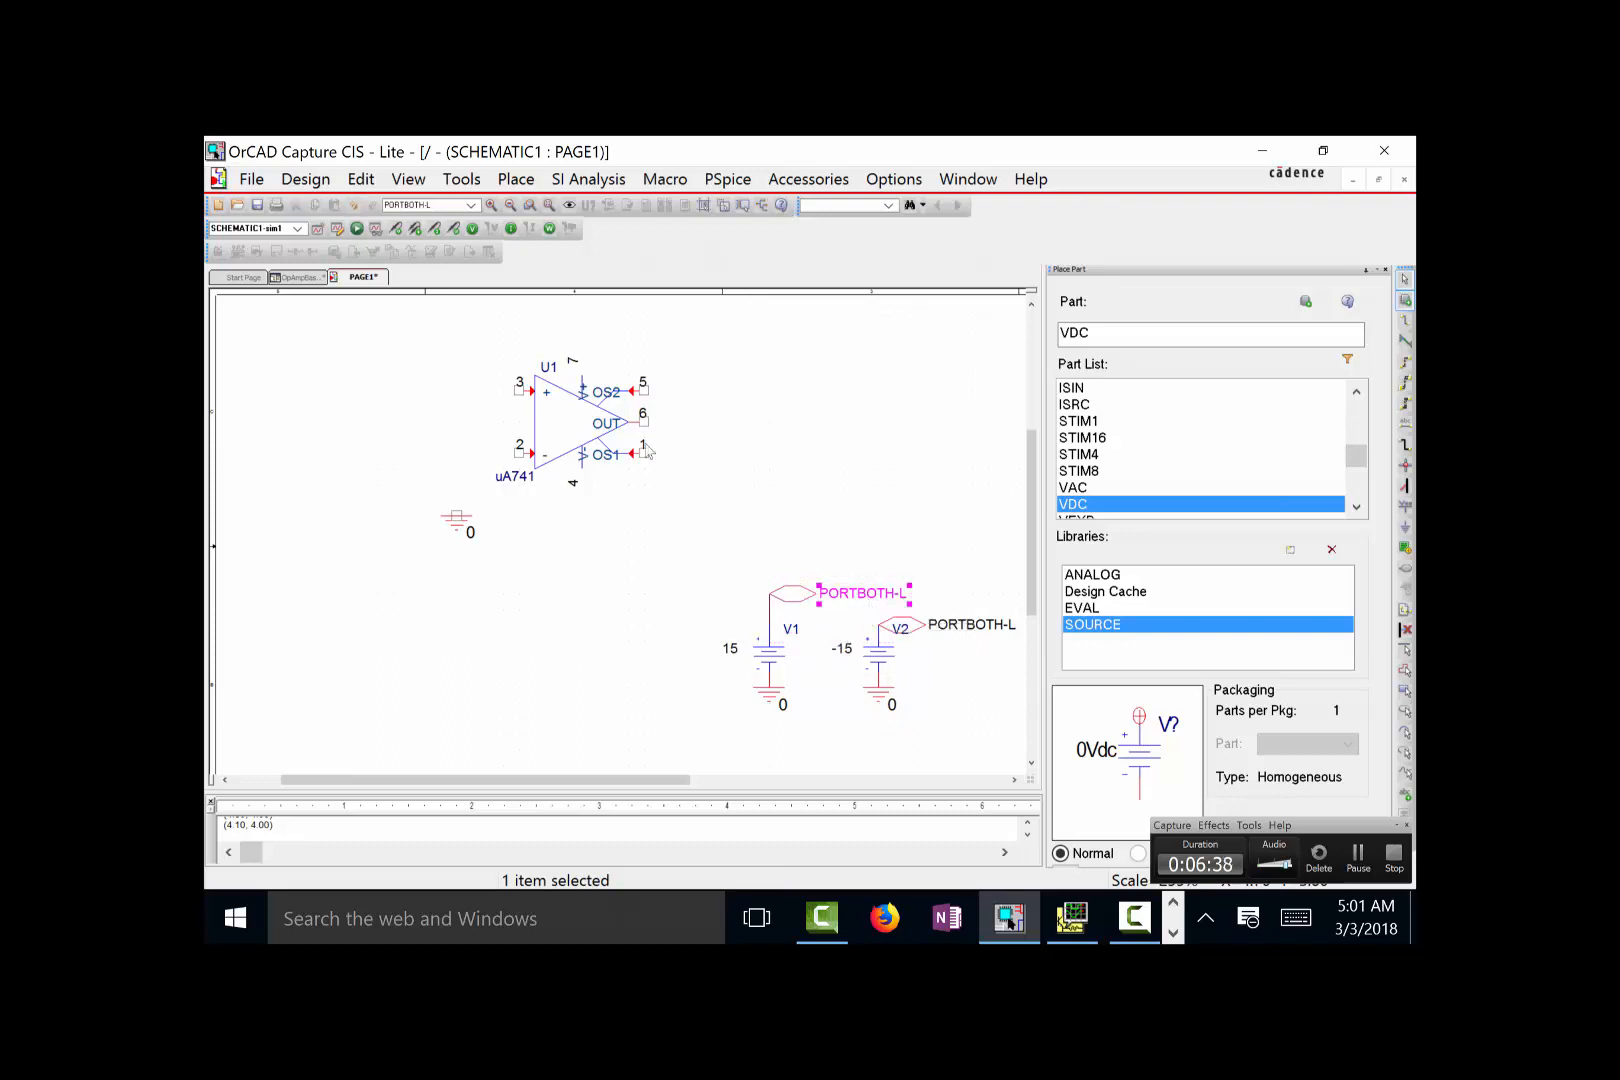
# Step: Rename the port on V1 as Vcc and the port on V2 as Vee
pyautogui.doubleClick(863, 594)
pyautogui.write('Vcc')
pyautogui.press('Return')
pyautogui.doubleClick(972, 625)
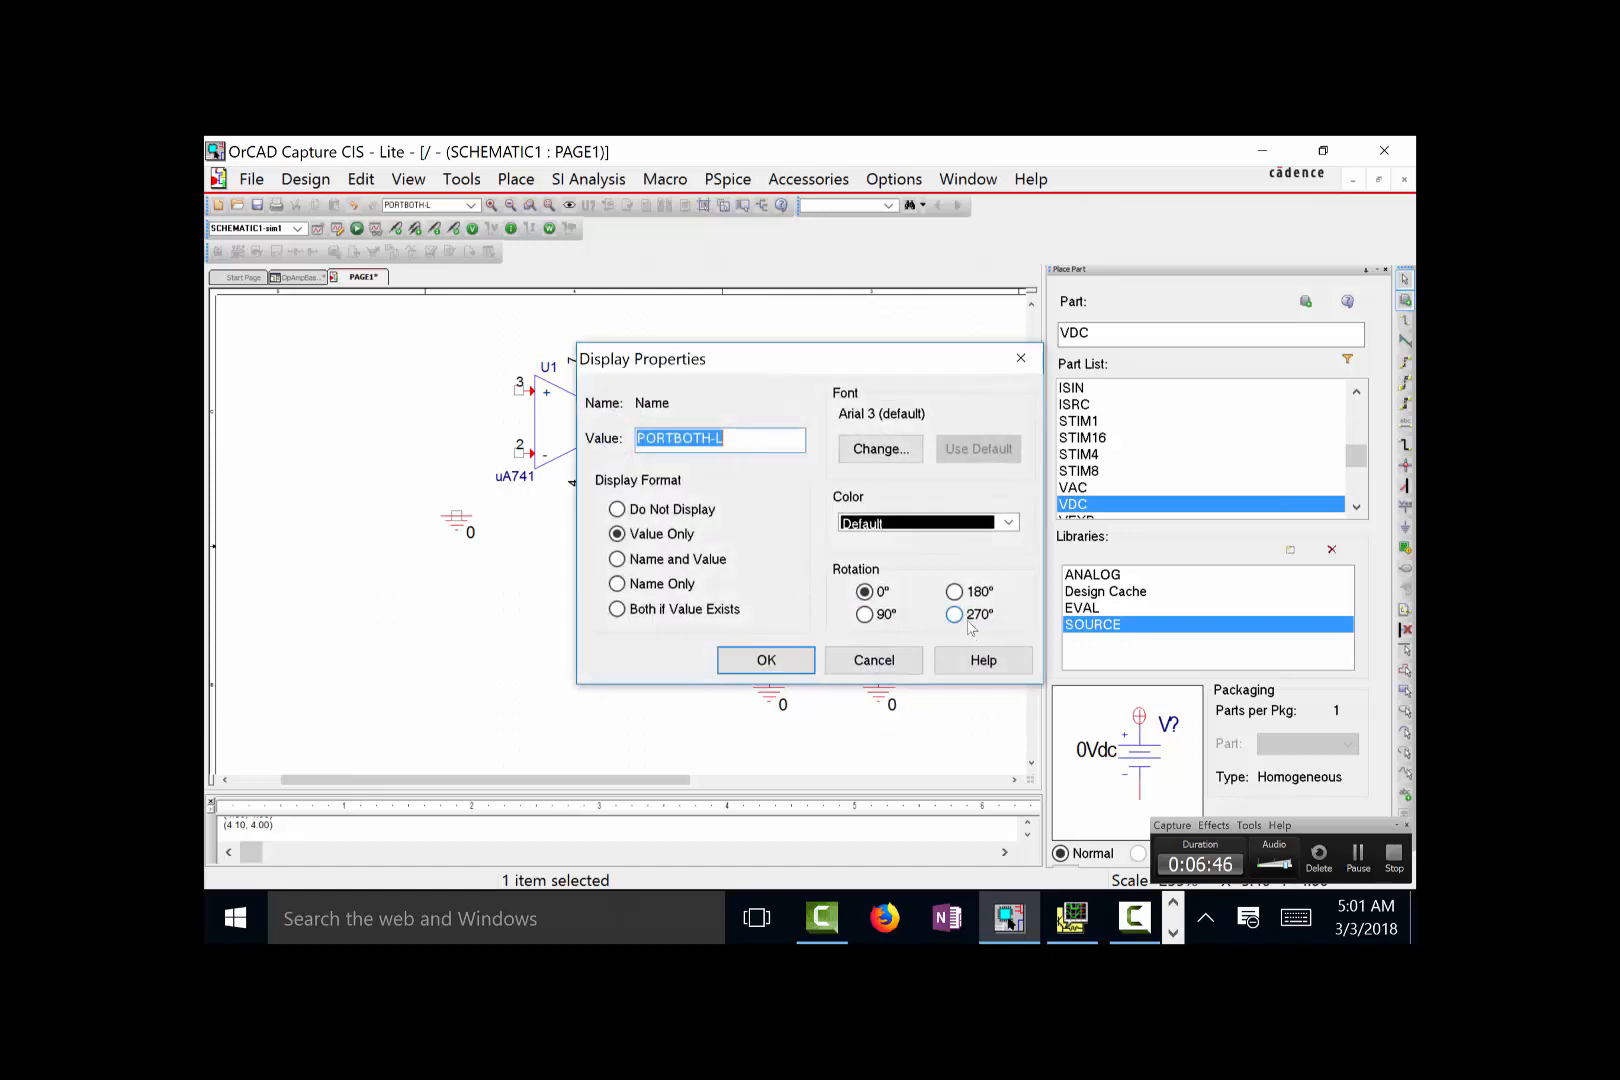
pyautogui.write('Vee')
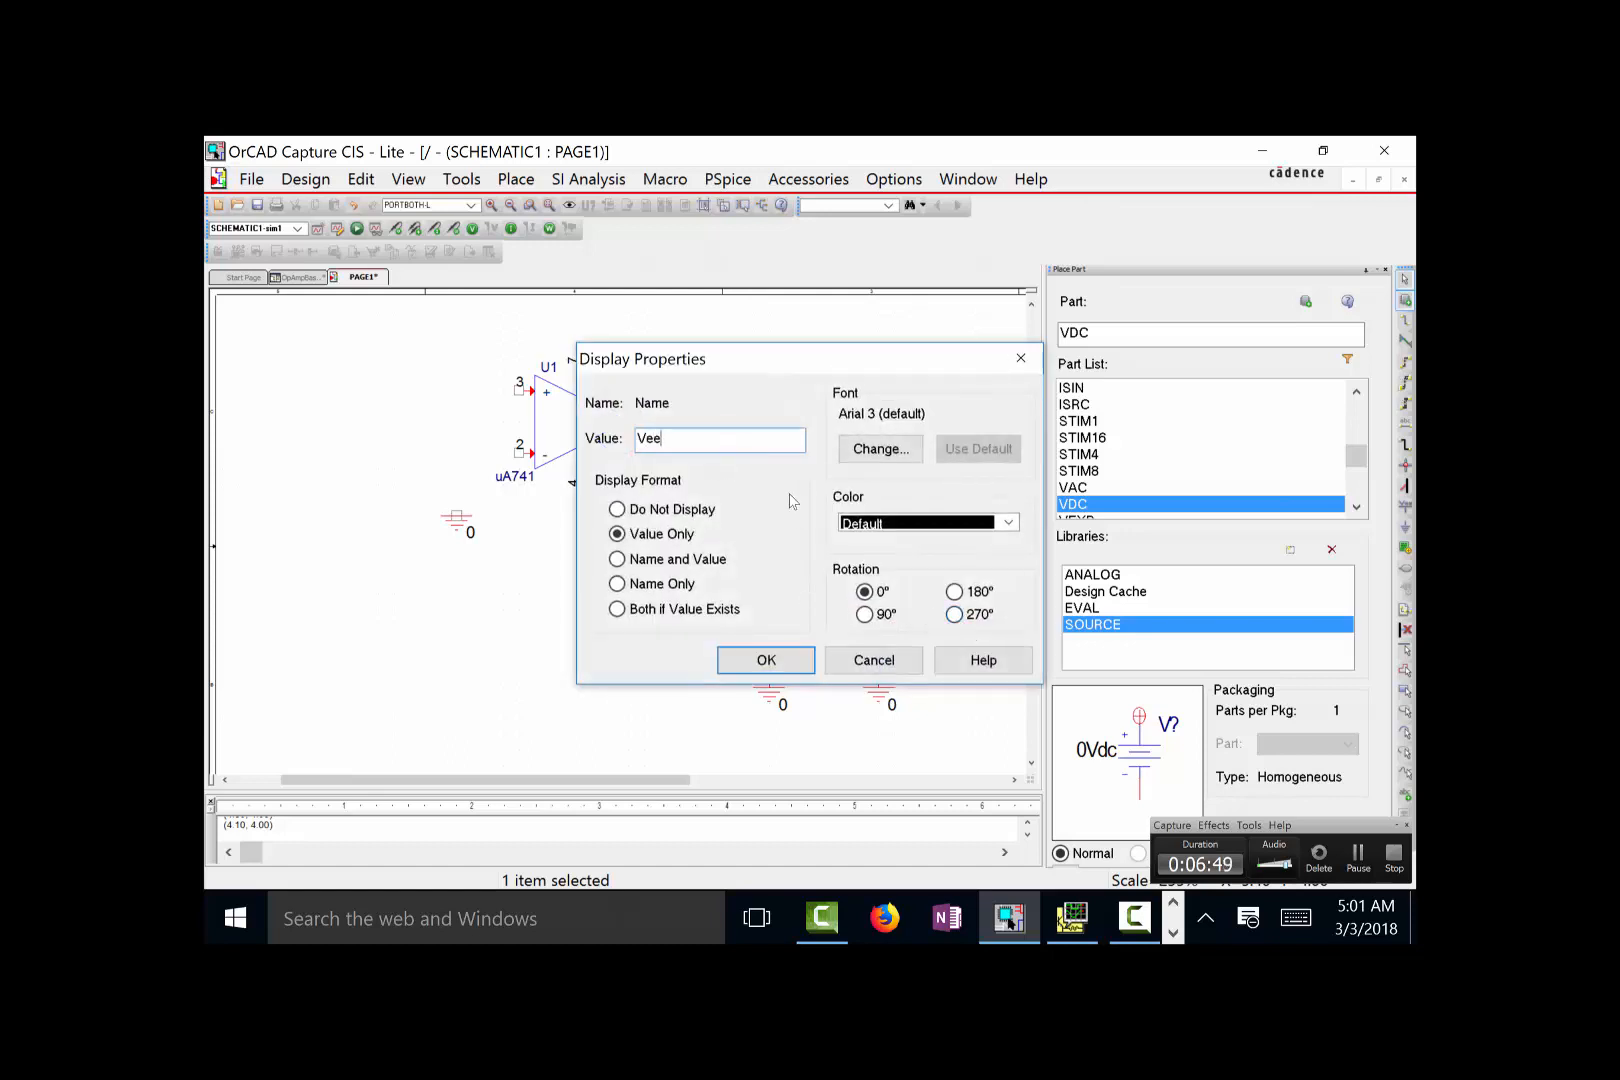
pyautogui.click(770, 660)
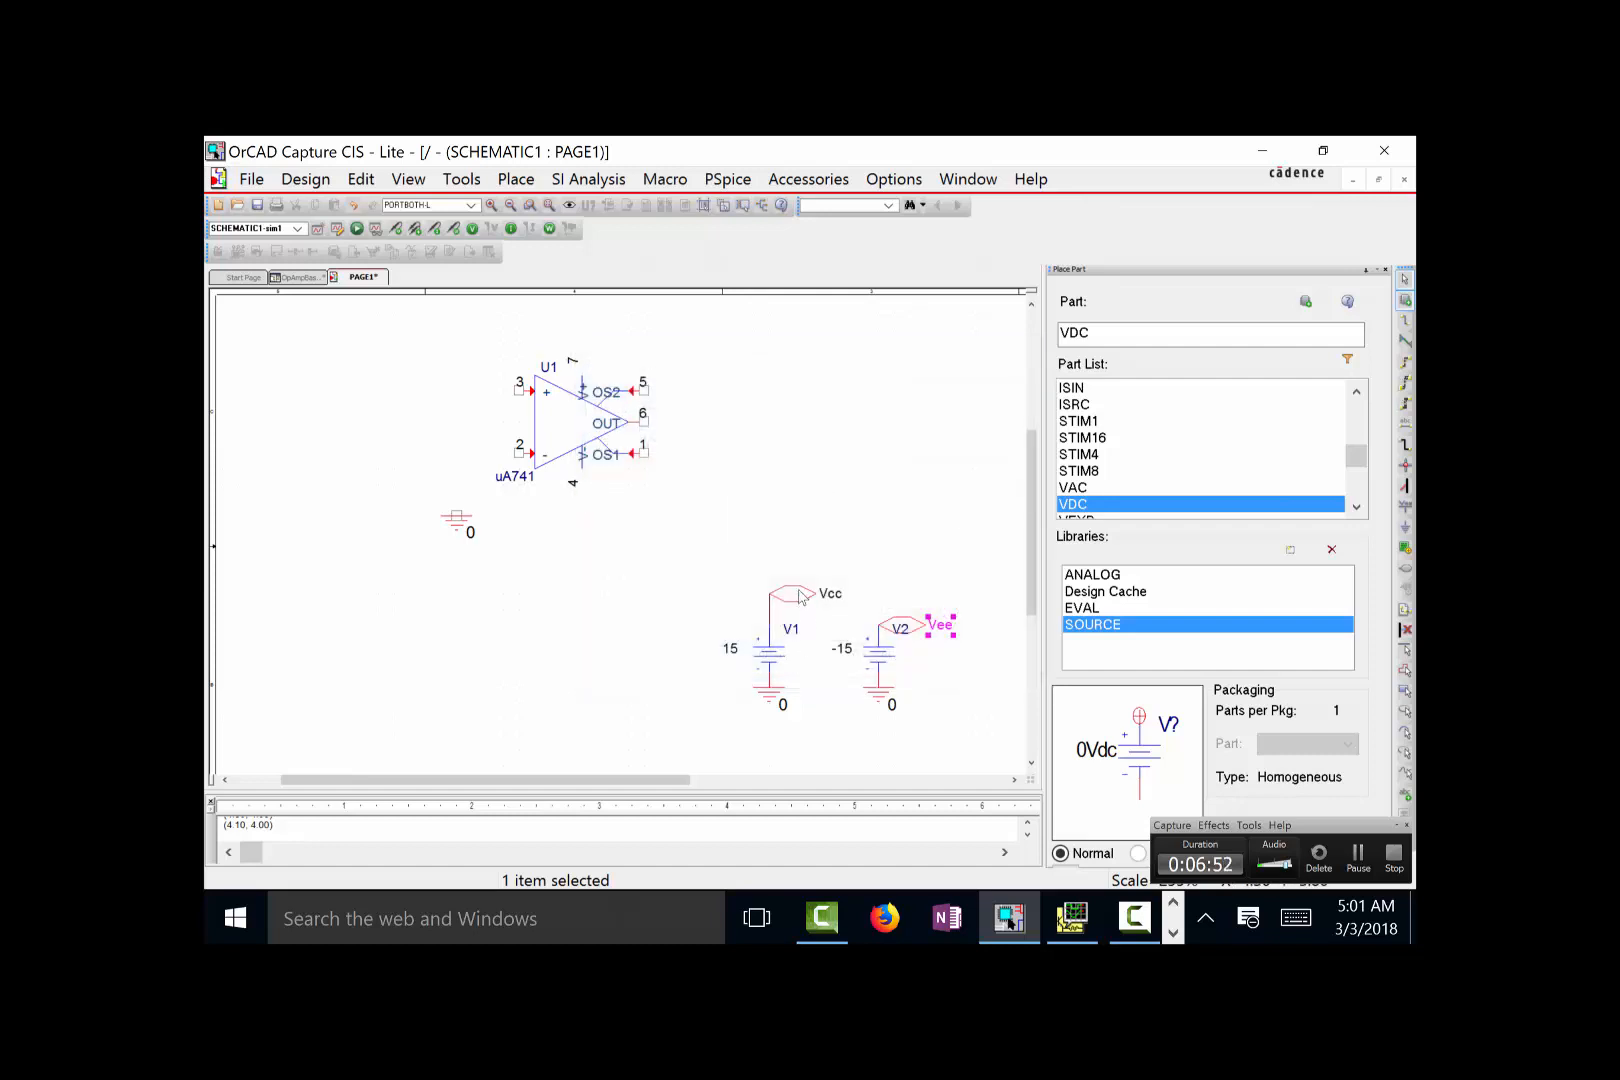
# Step: Copy the Vcc port to the op-amp's pin 7 and the Vee port to pin 4
pyautogui.rightClick(798, 603)
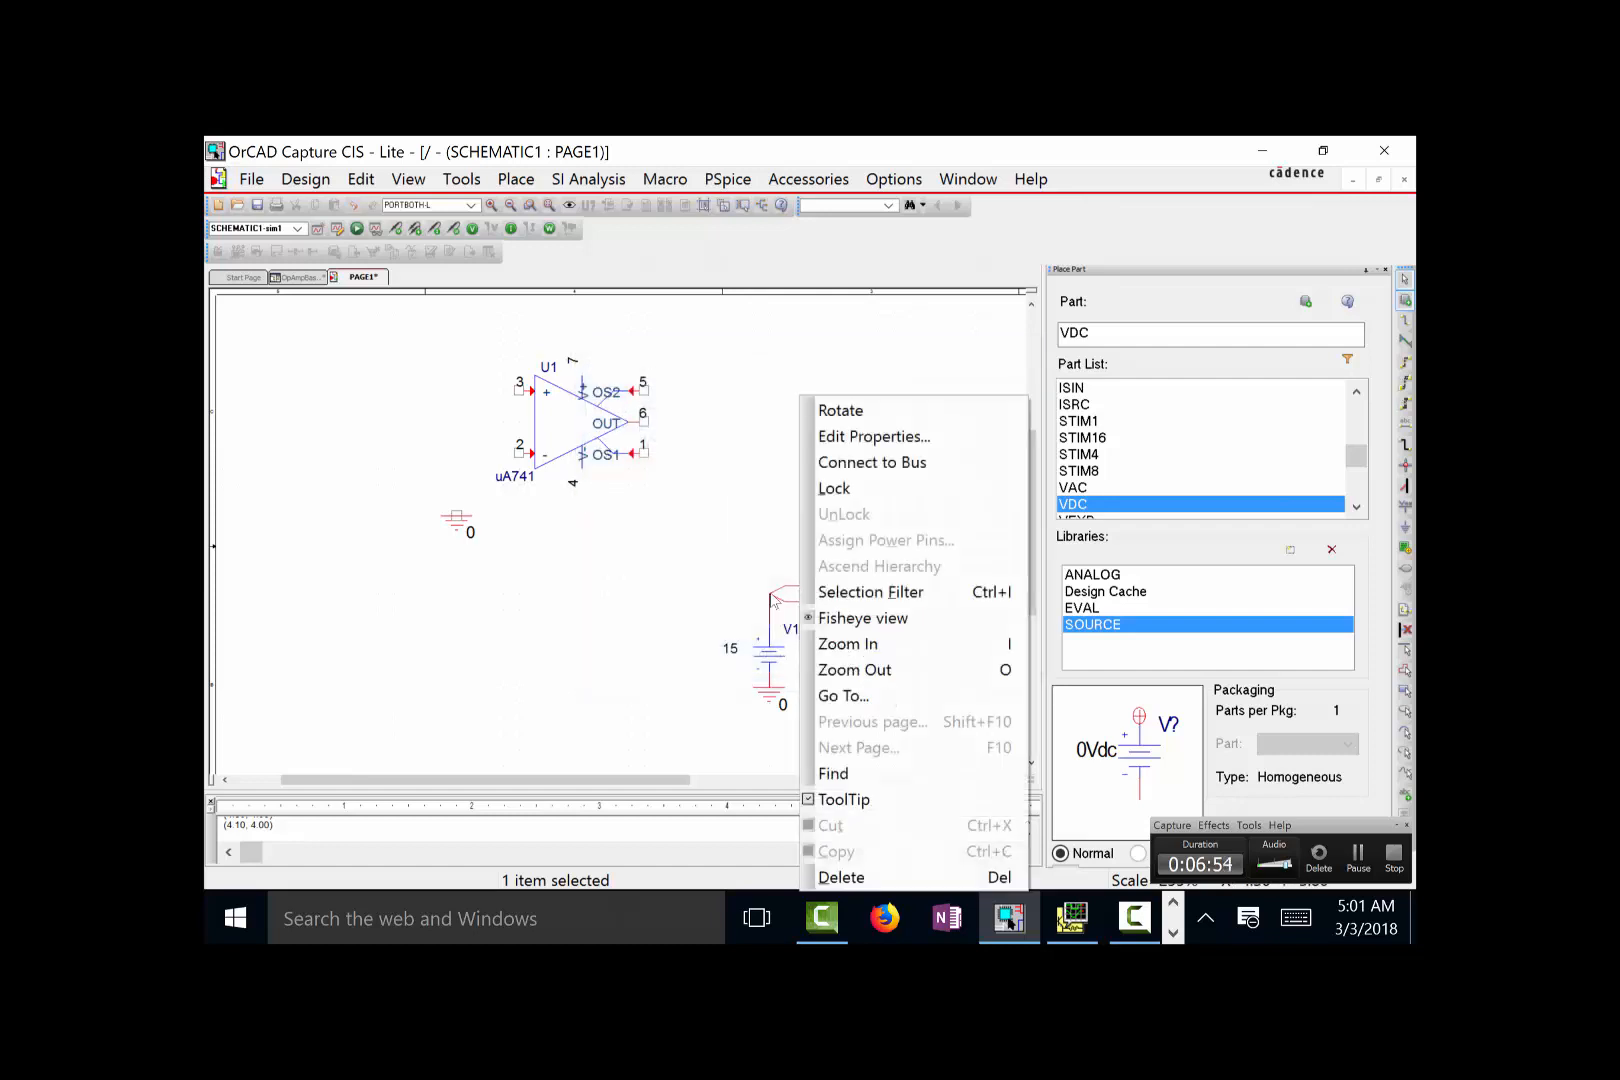
pyautogui.click(779, 601)
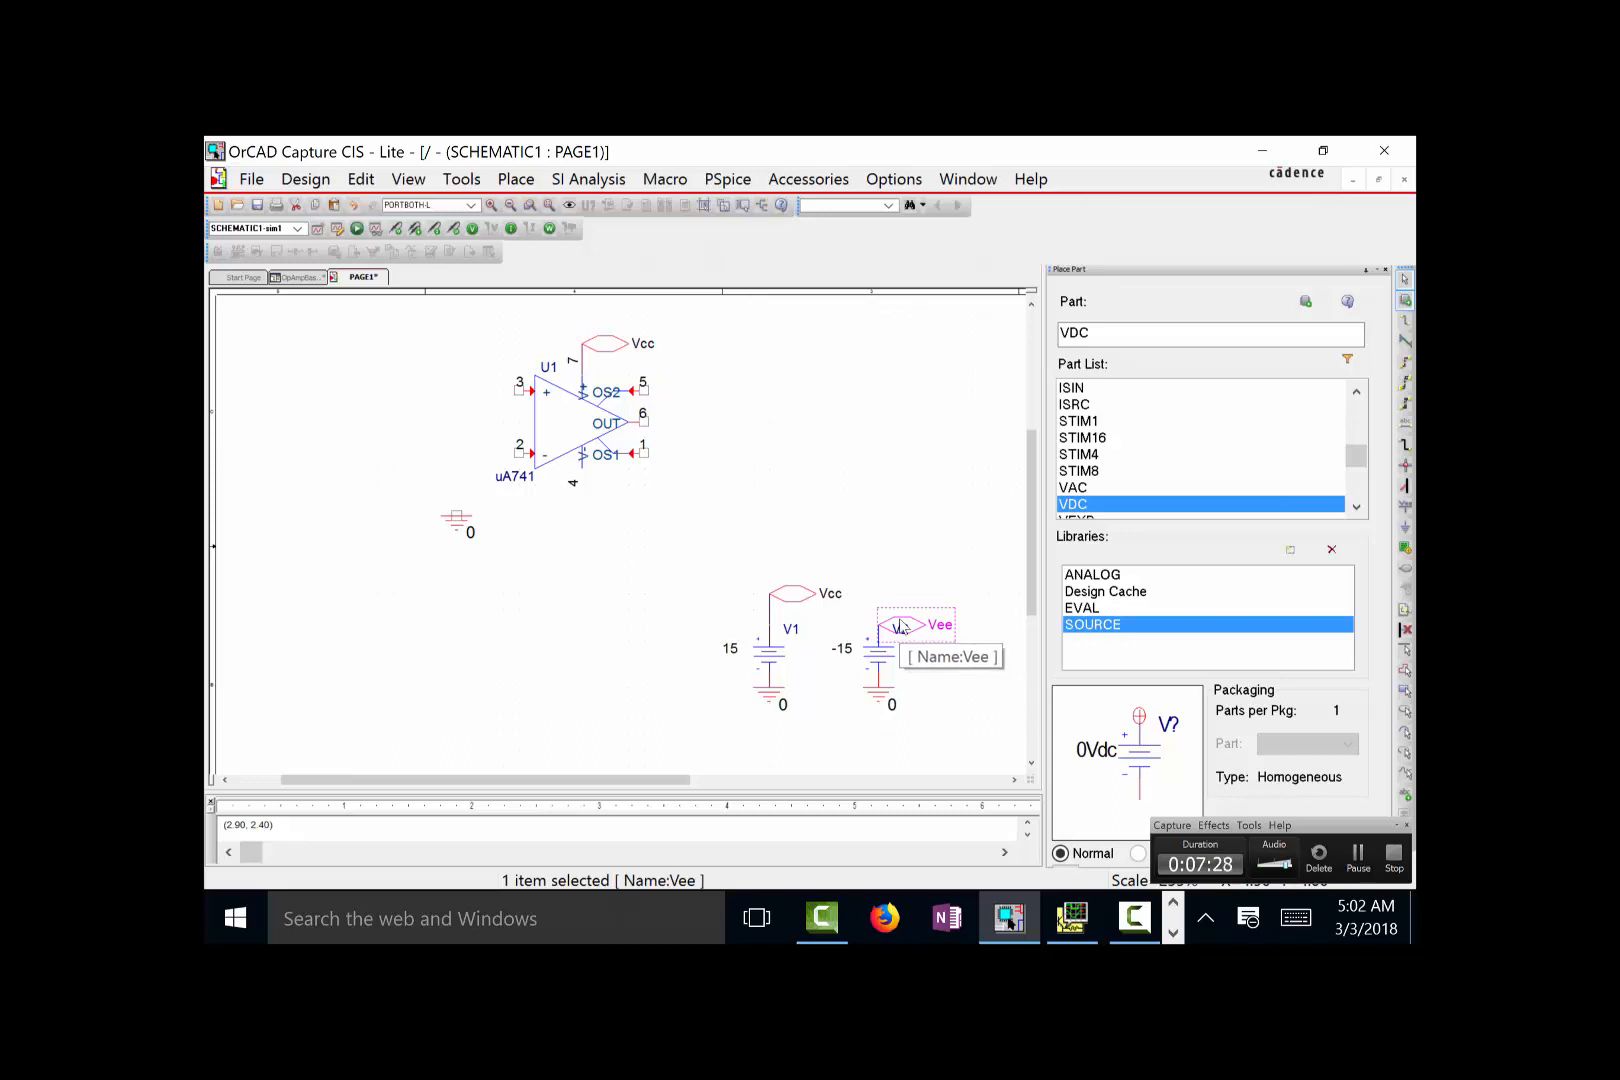
pyautogui.click(599, 488)
pyautogui.hotkey('ctrl', 'v')
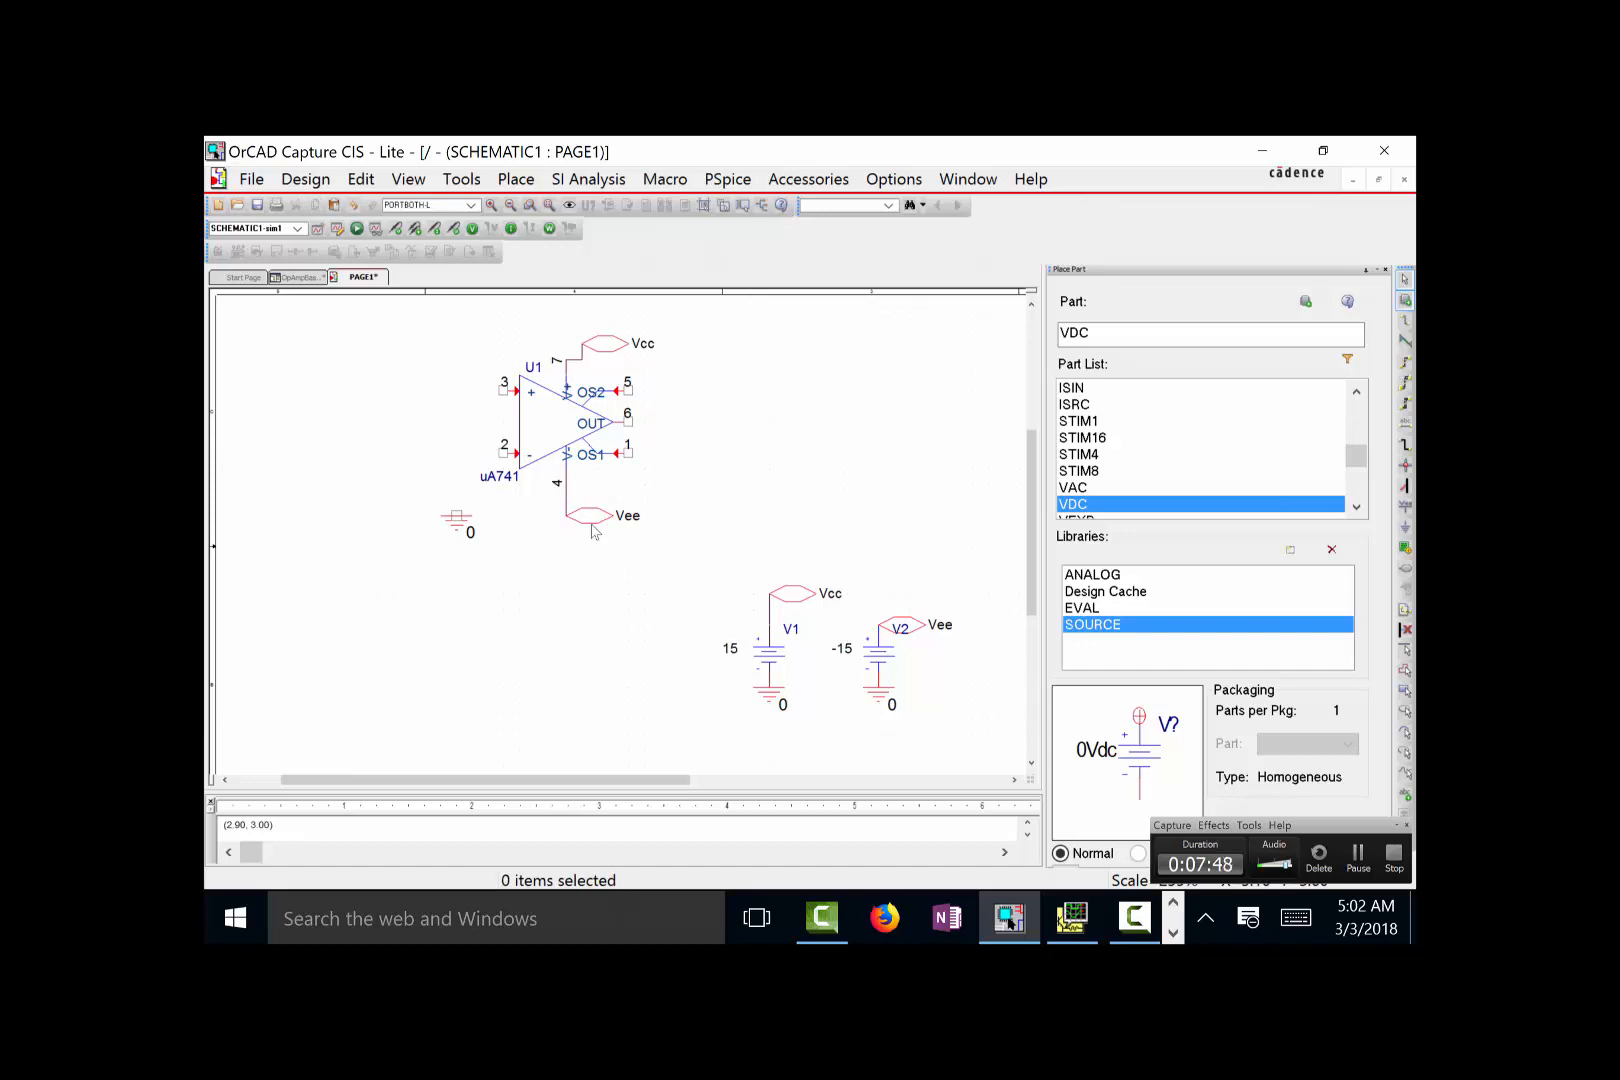
# Step: Move the loose ground symbol beside the op-amp's non-inverting input and wire it to pin 3
pyautogui.click(454, 515)
pyautogui.click(370, 389)
pyautogui.click(458, 532)
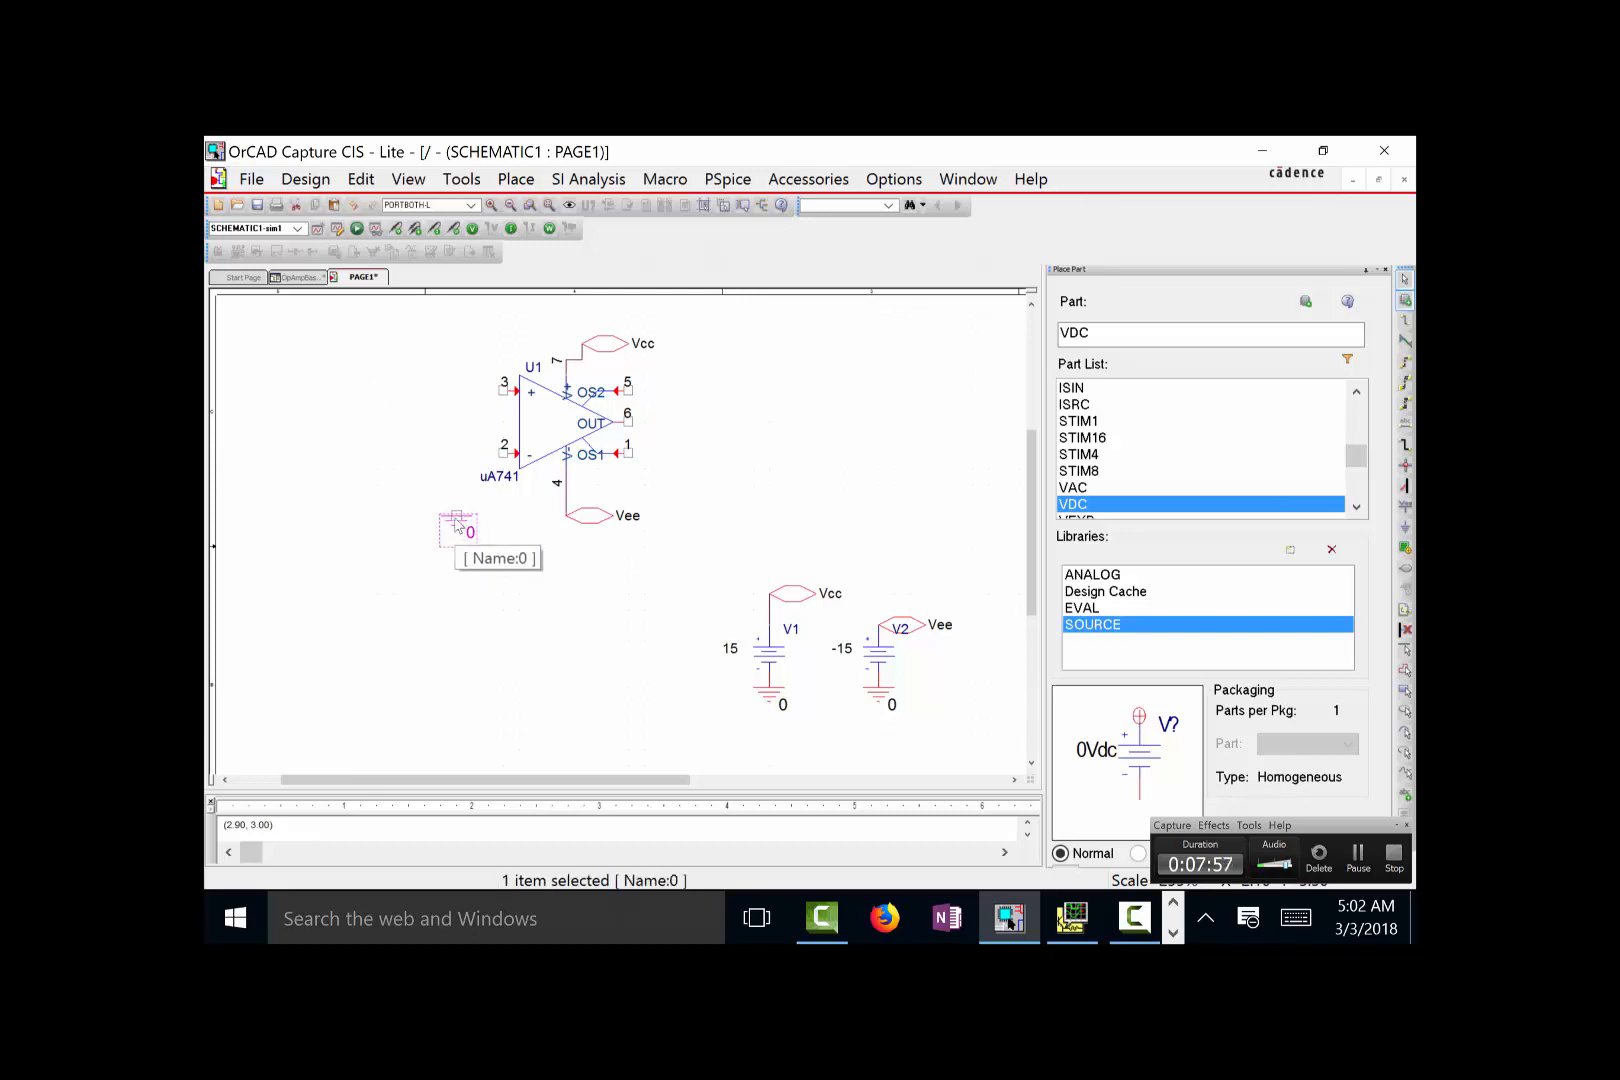
pyautogui.moveTo(458, 532); pyautogui.dragTo(410, 402)
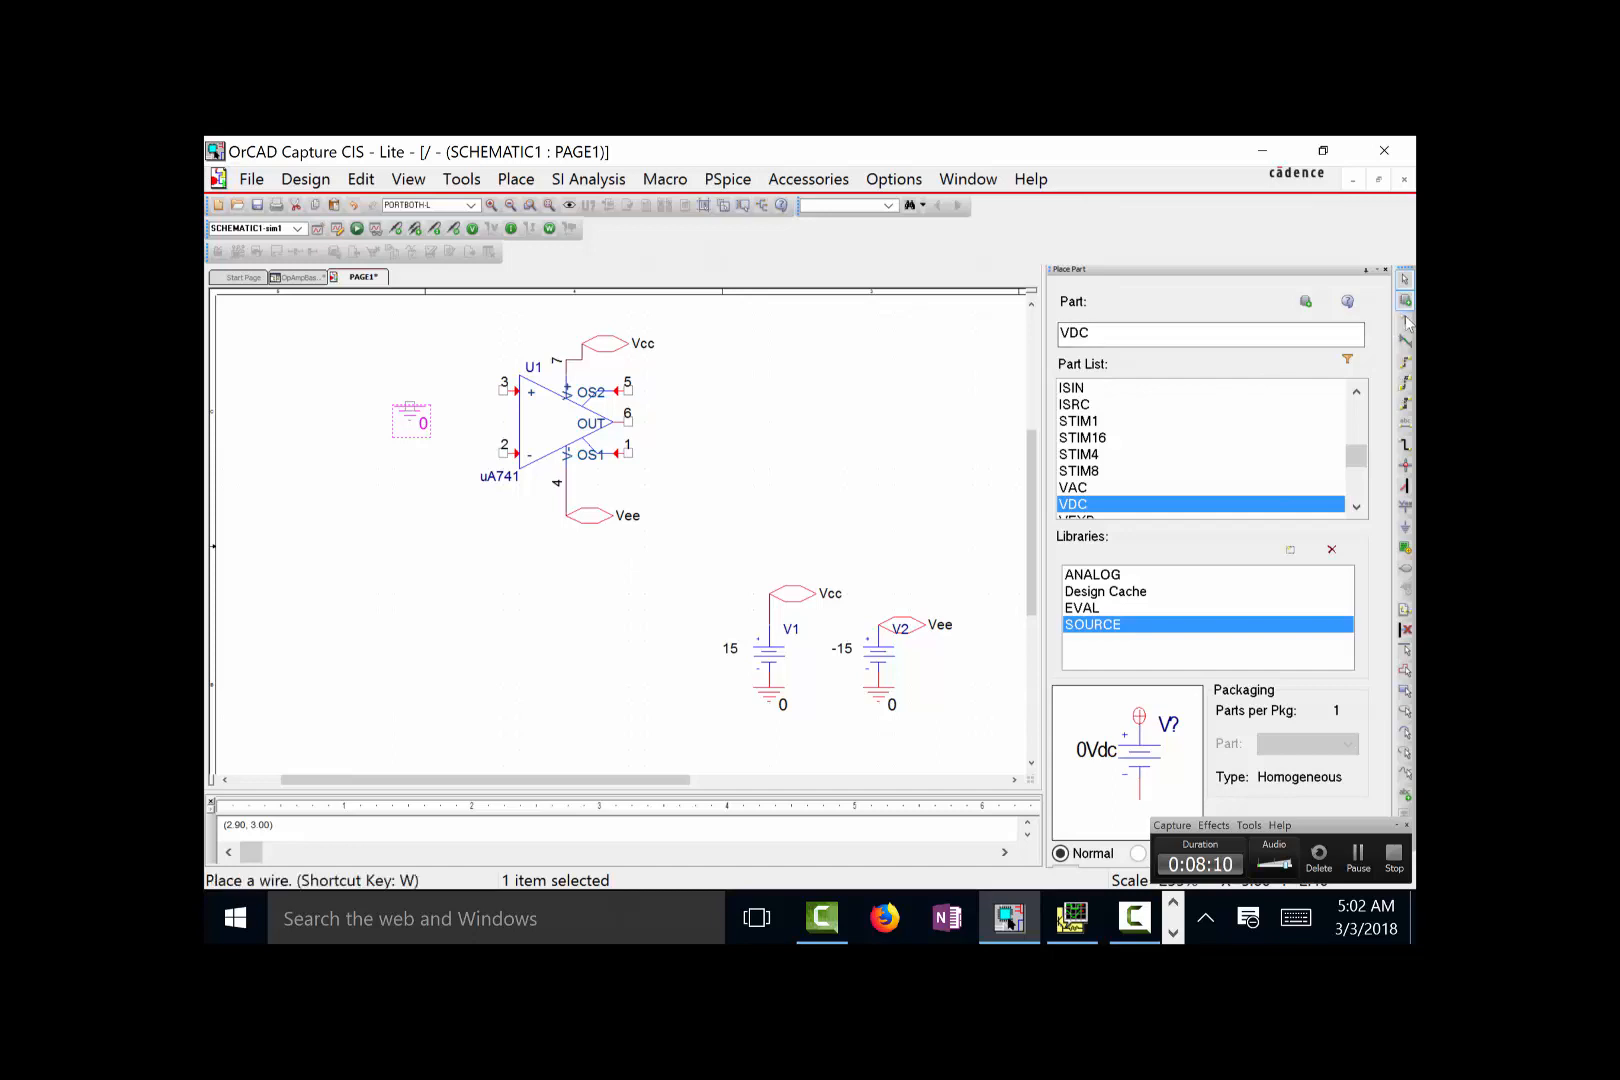
pyautogui.press('w')
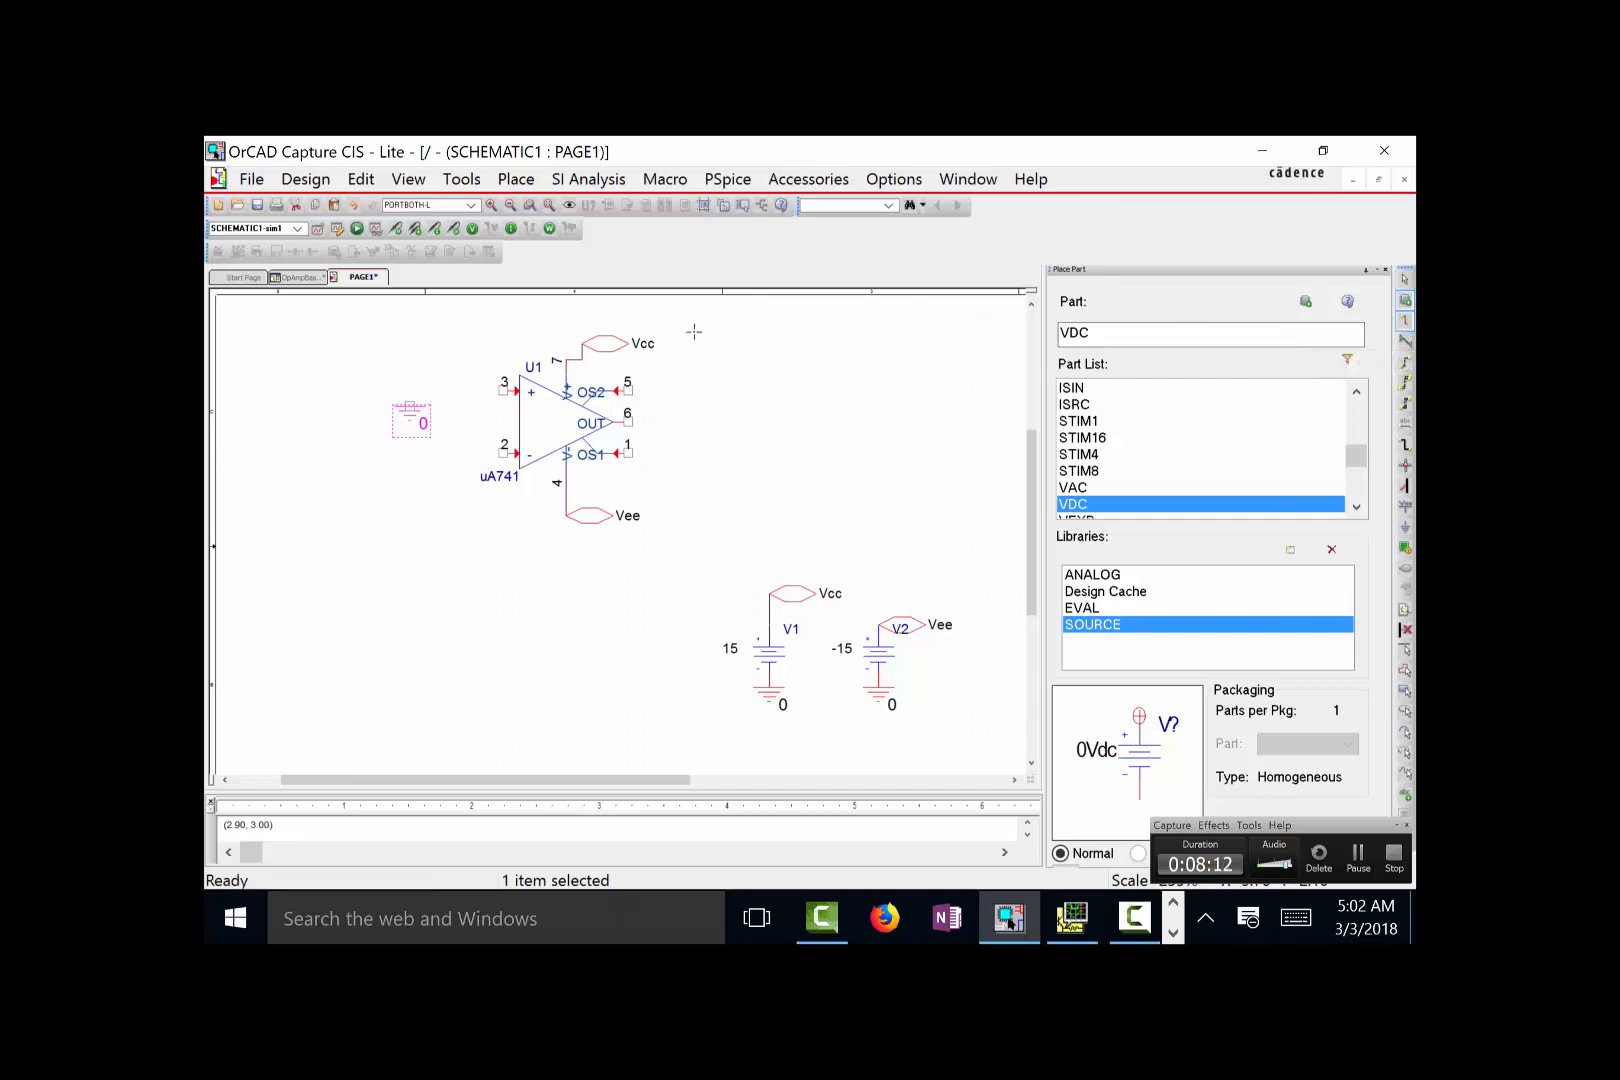
pyautogui.click(503, 390)
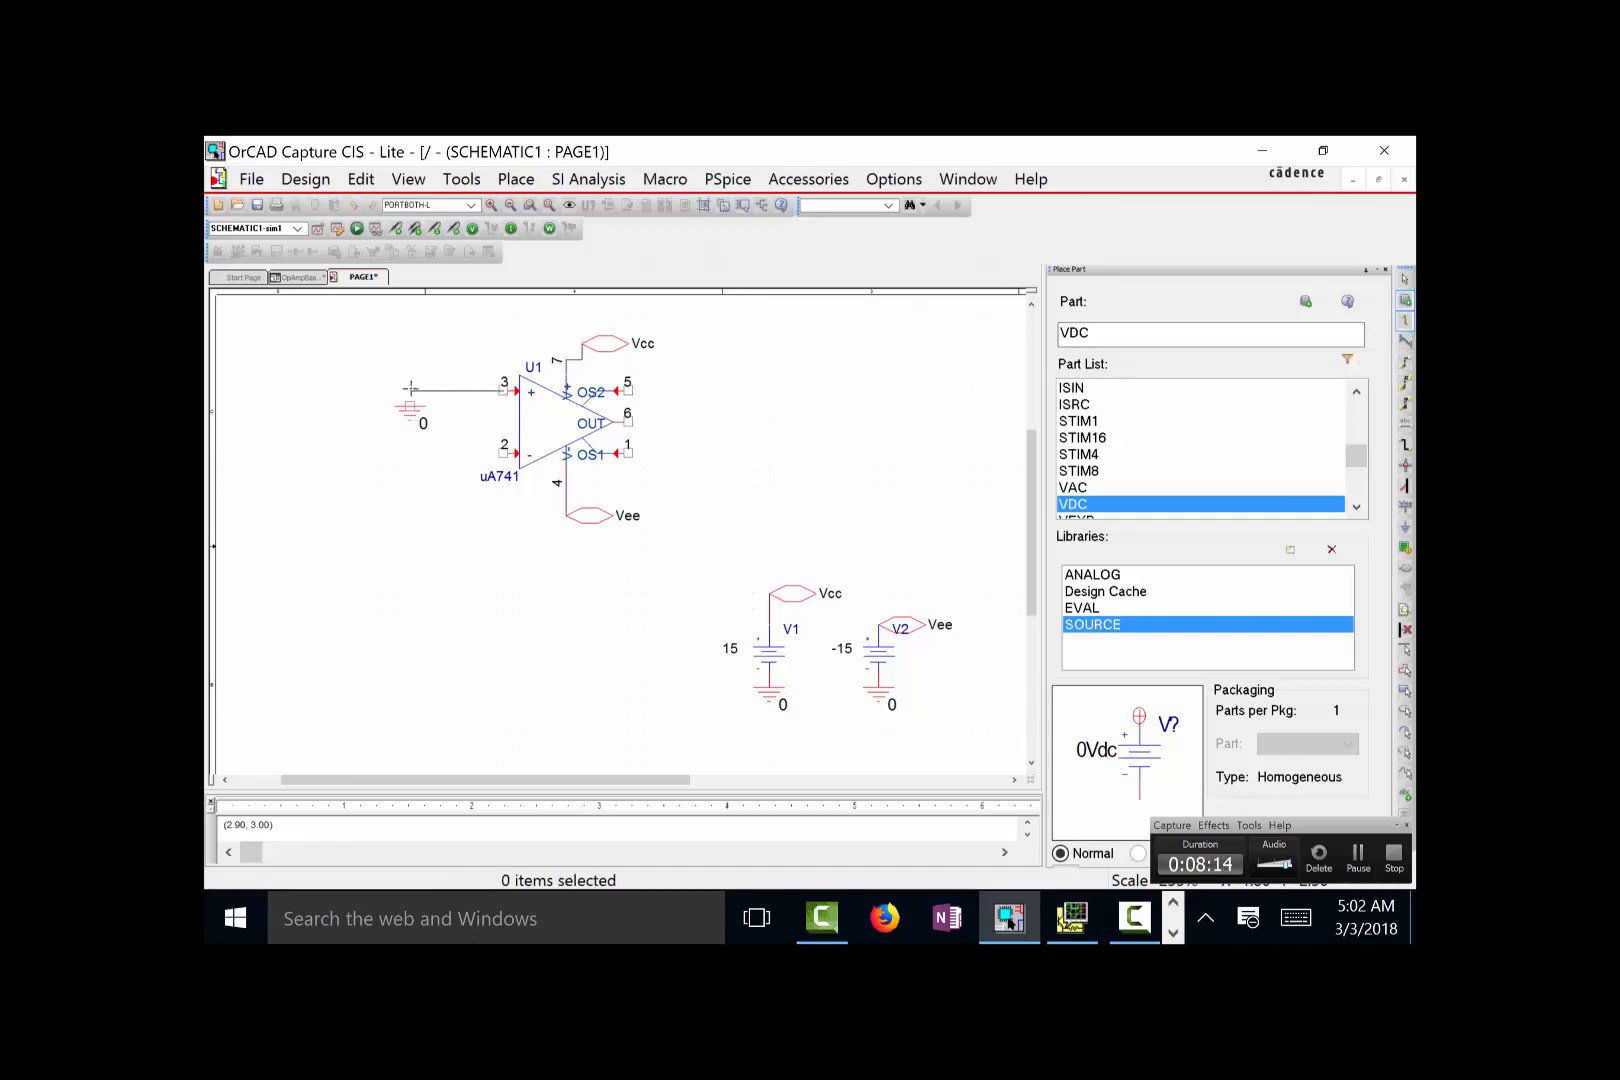
pyautogui.click(410, 392)
# Step: Place two R resistors from the ANALOG library, one beside the op-amp's inverting input and one below the op-amp
pyautogui.click(1100, 575)
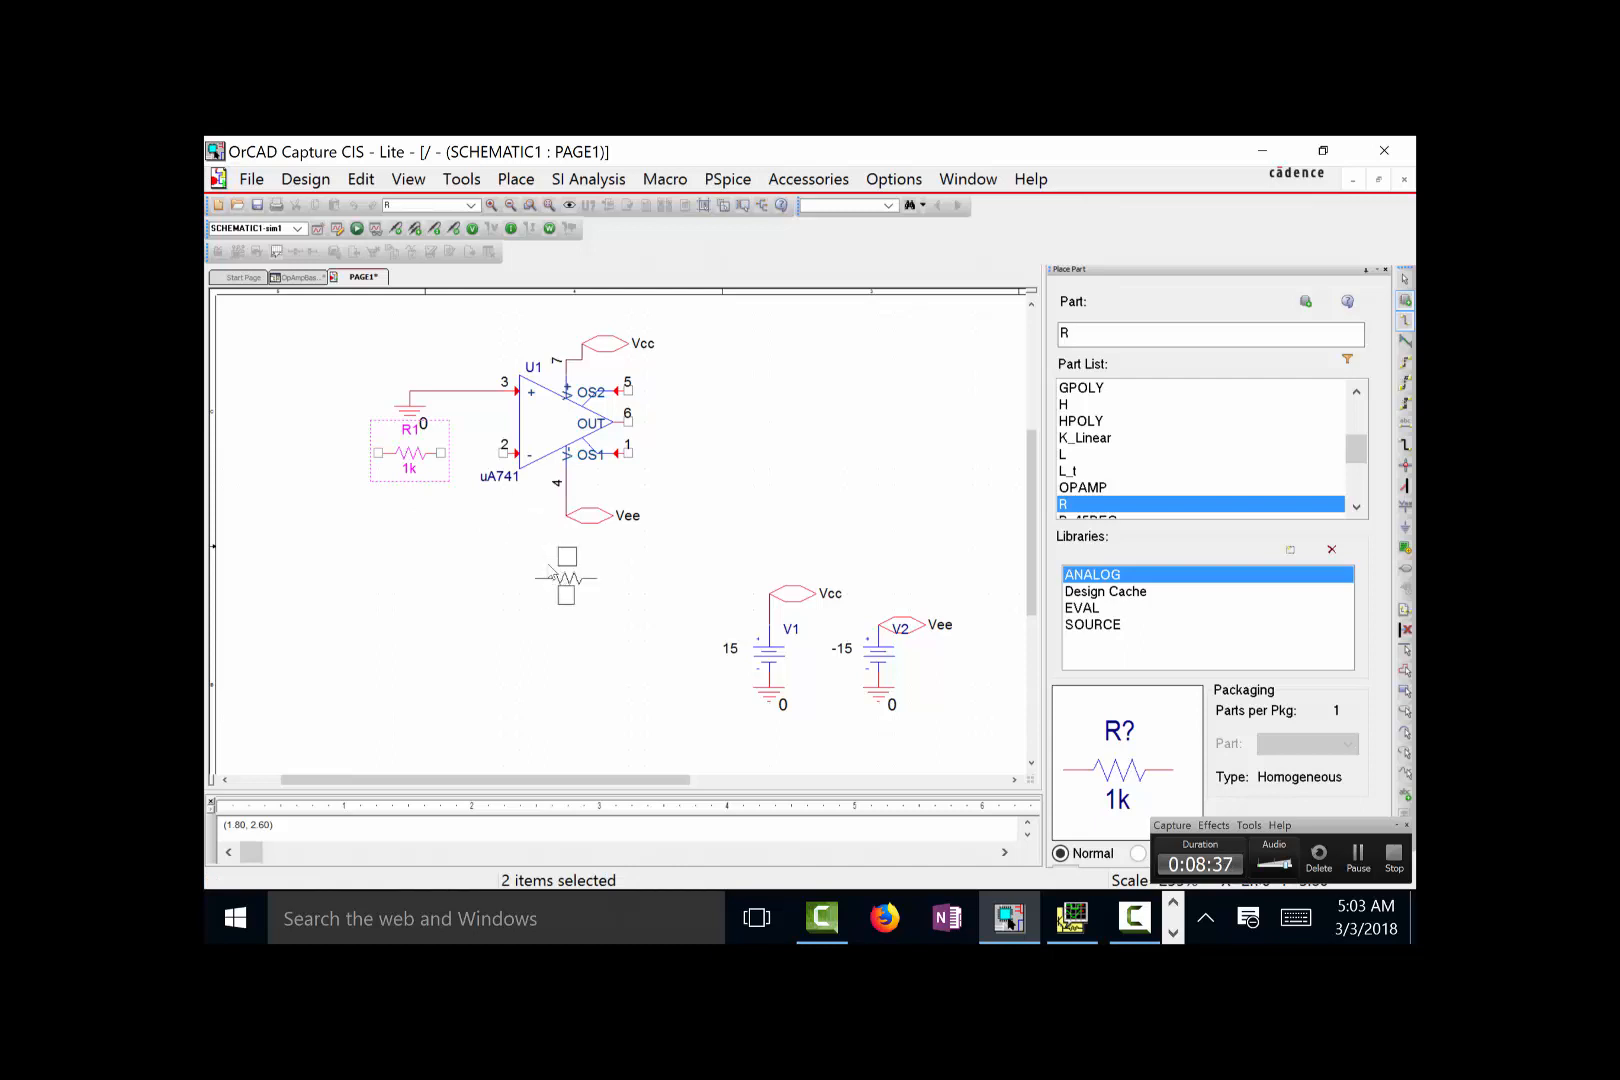
pyautogui.click(534, 577)
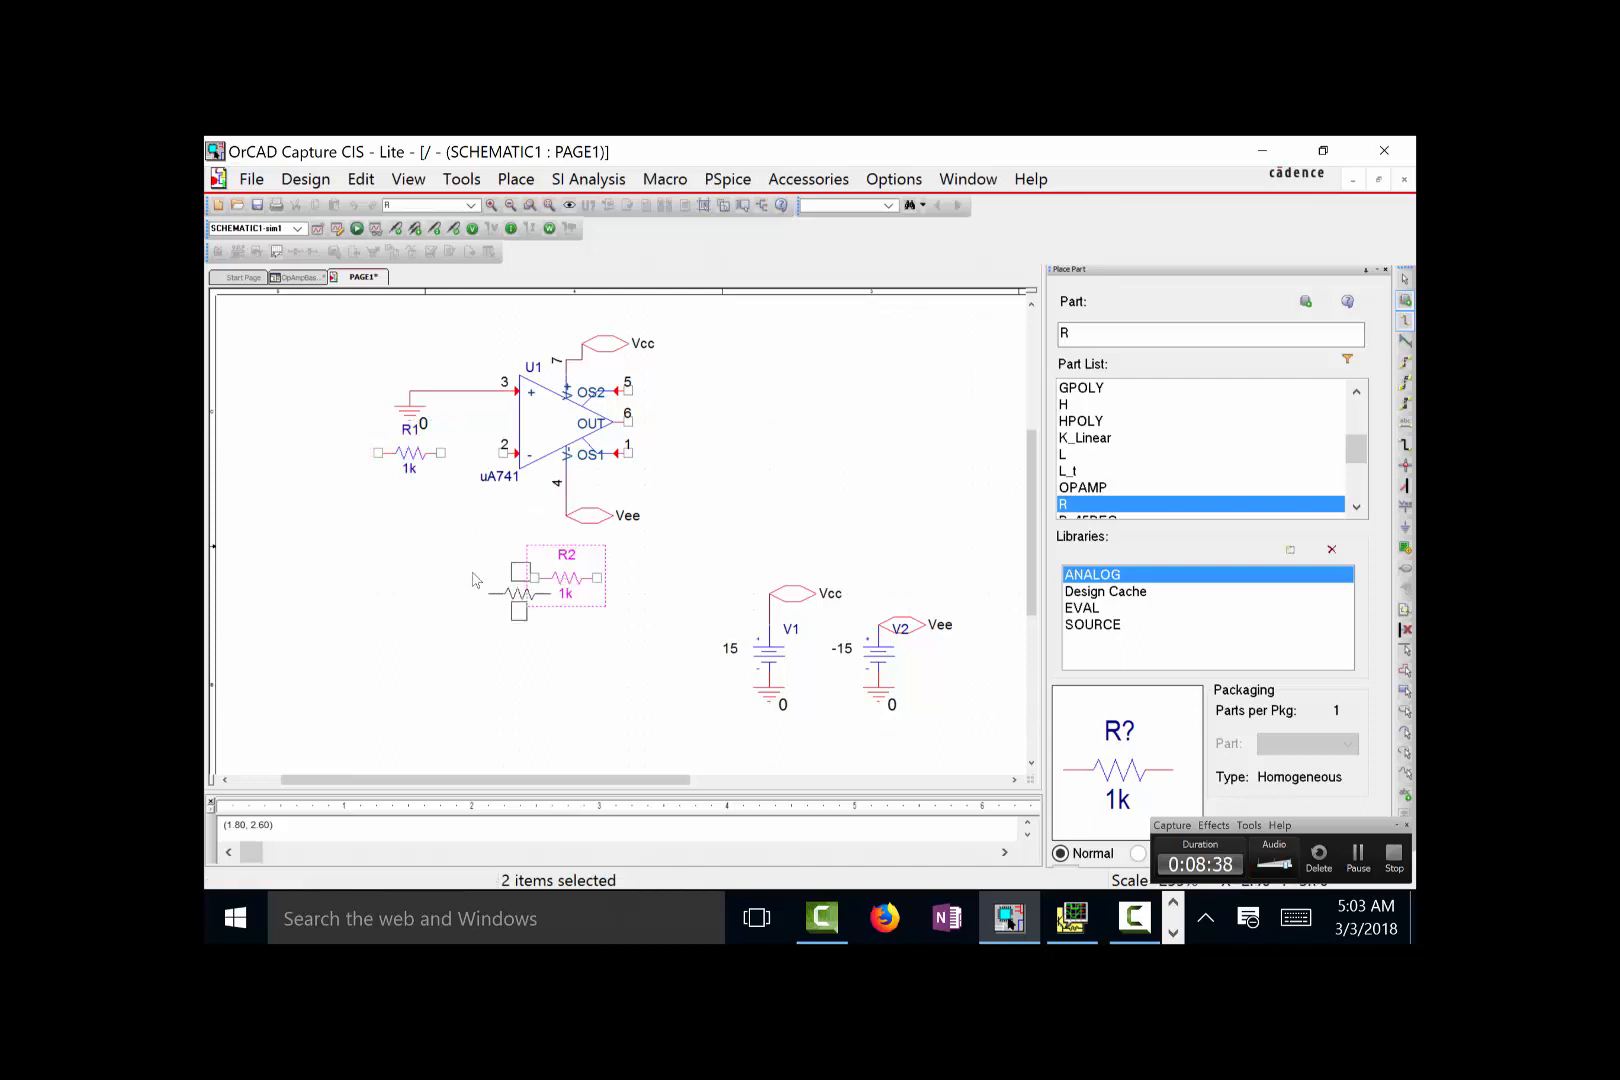
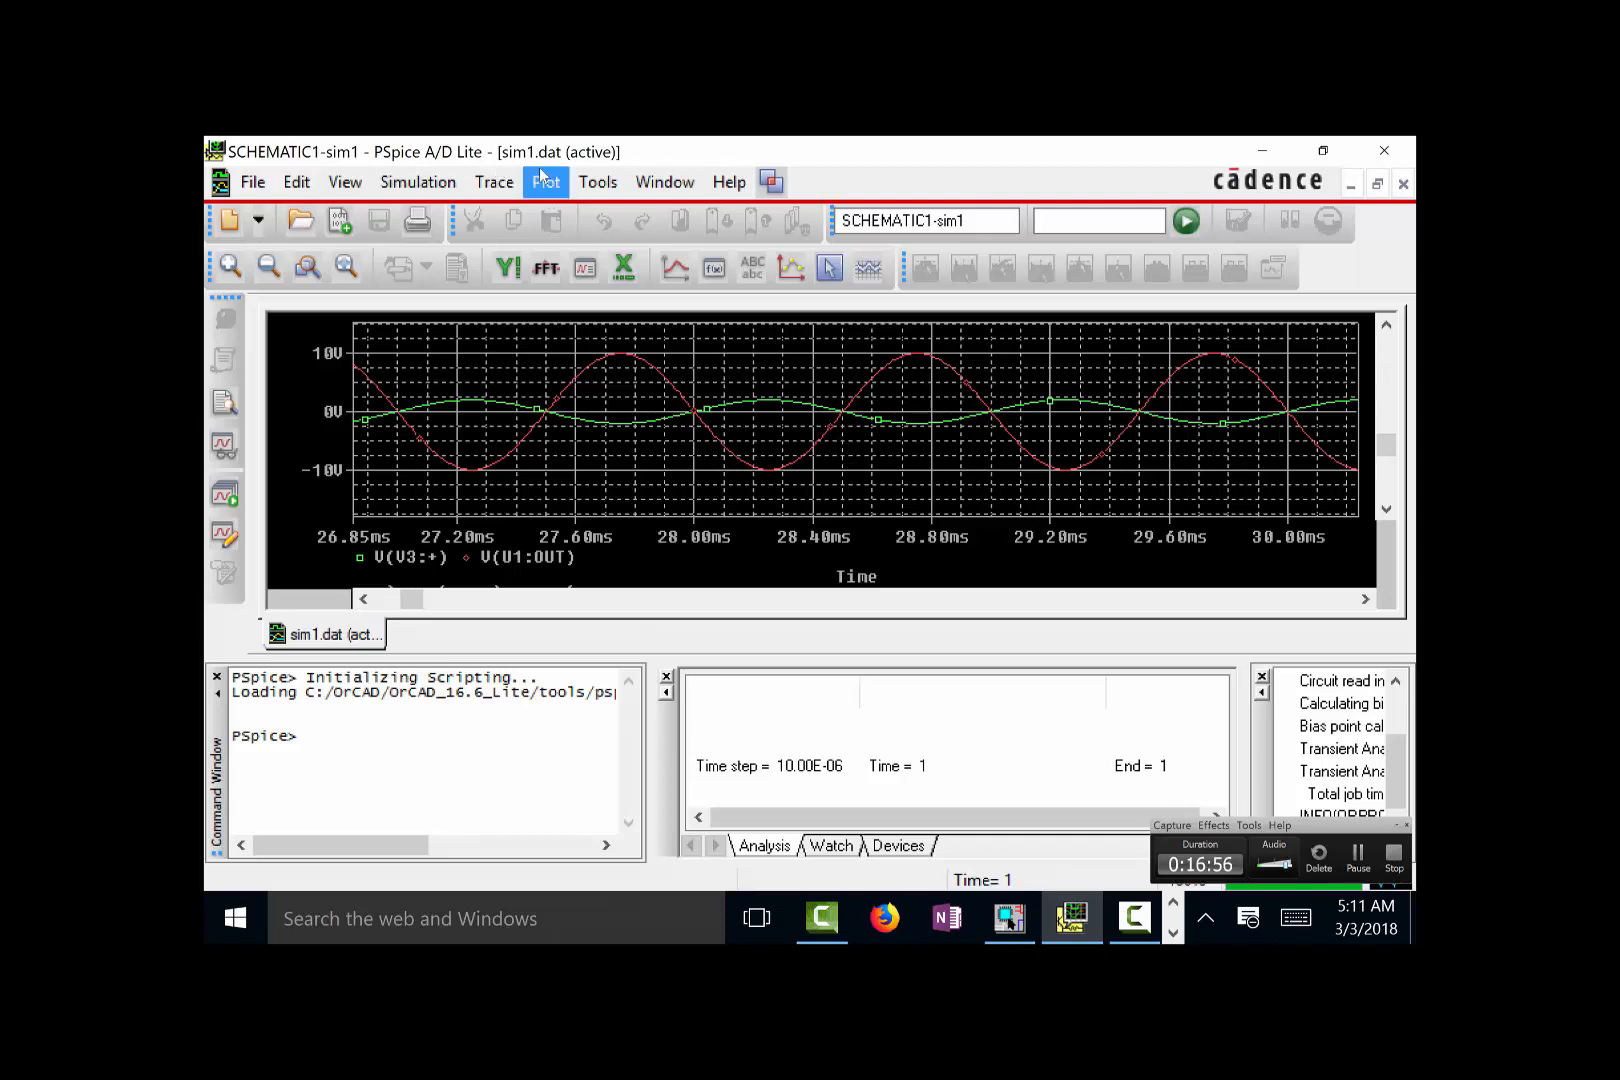
# Step: Configure a logarithmic AC sweep from 1000 to 10meg with 10 points per decade and run the simulation
pyautogui.click(1072, 919)
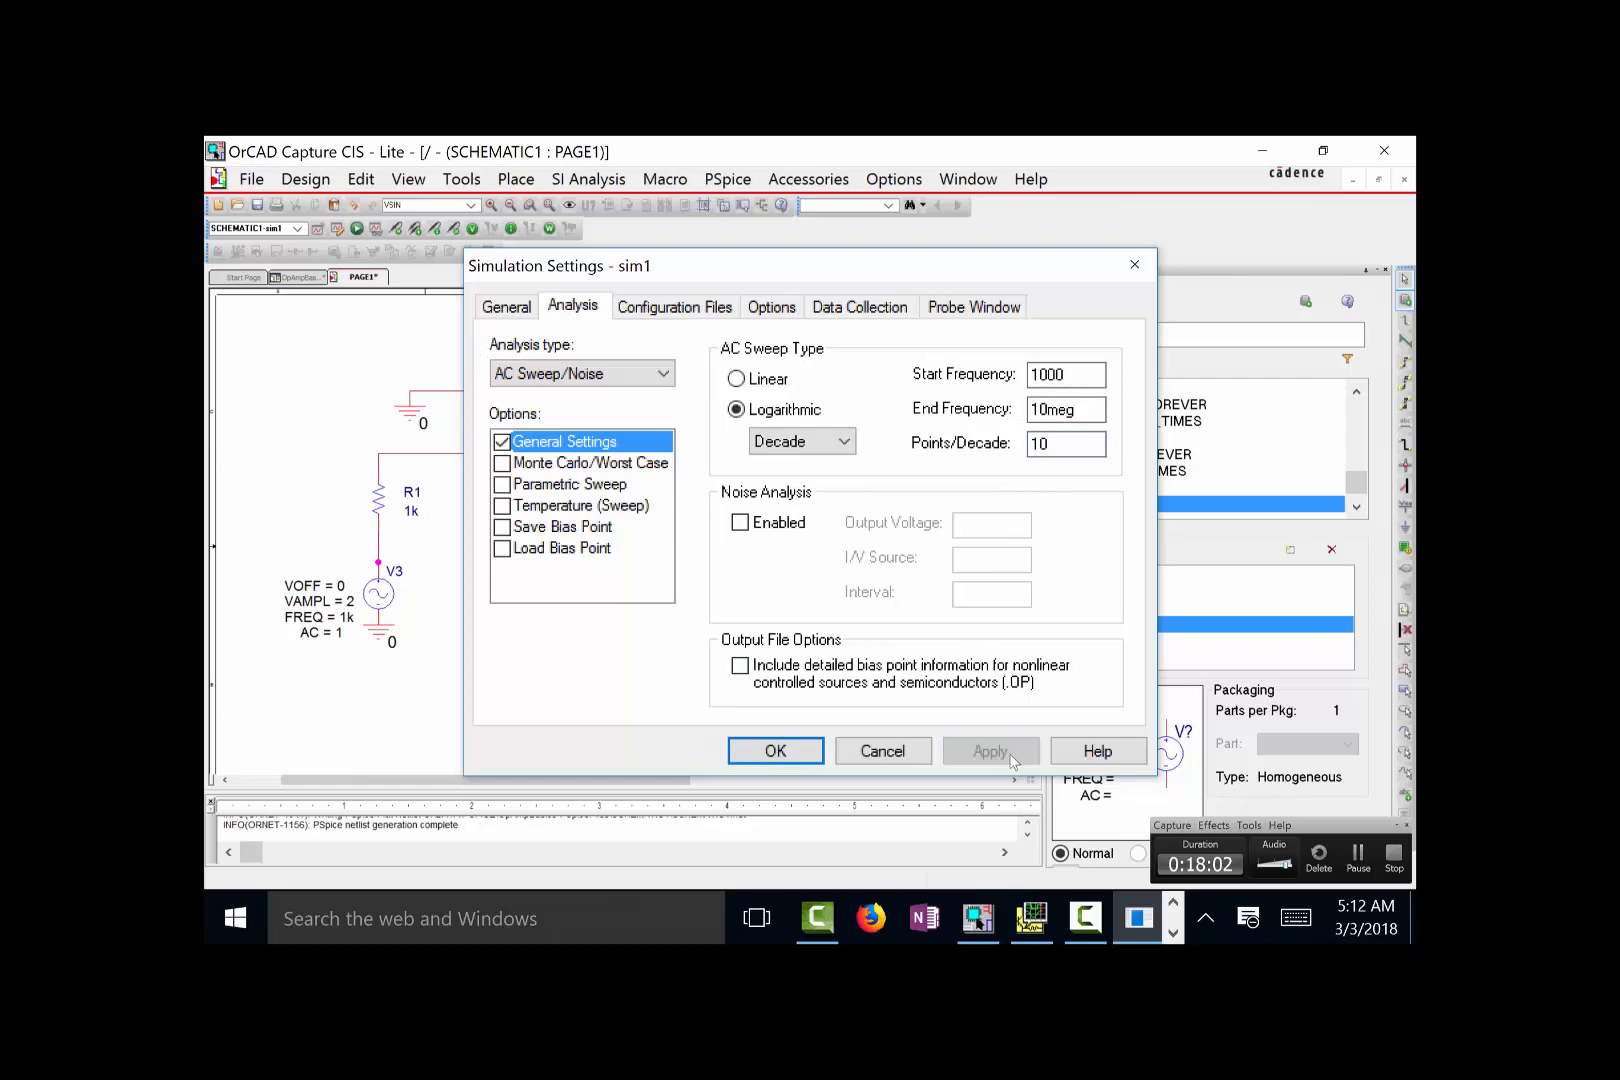
pyautogui.click(791, 750)
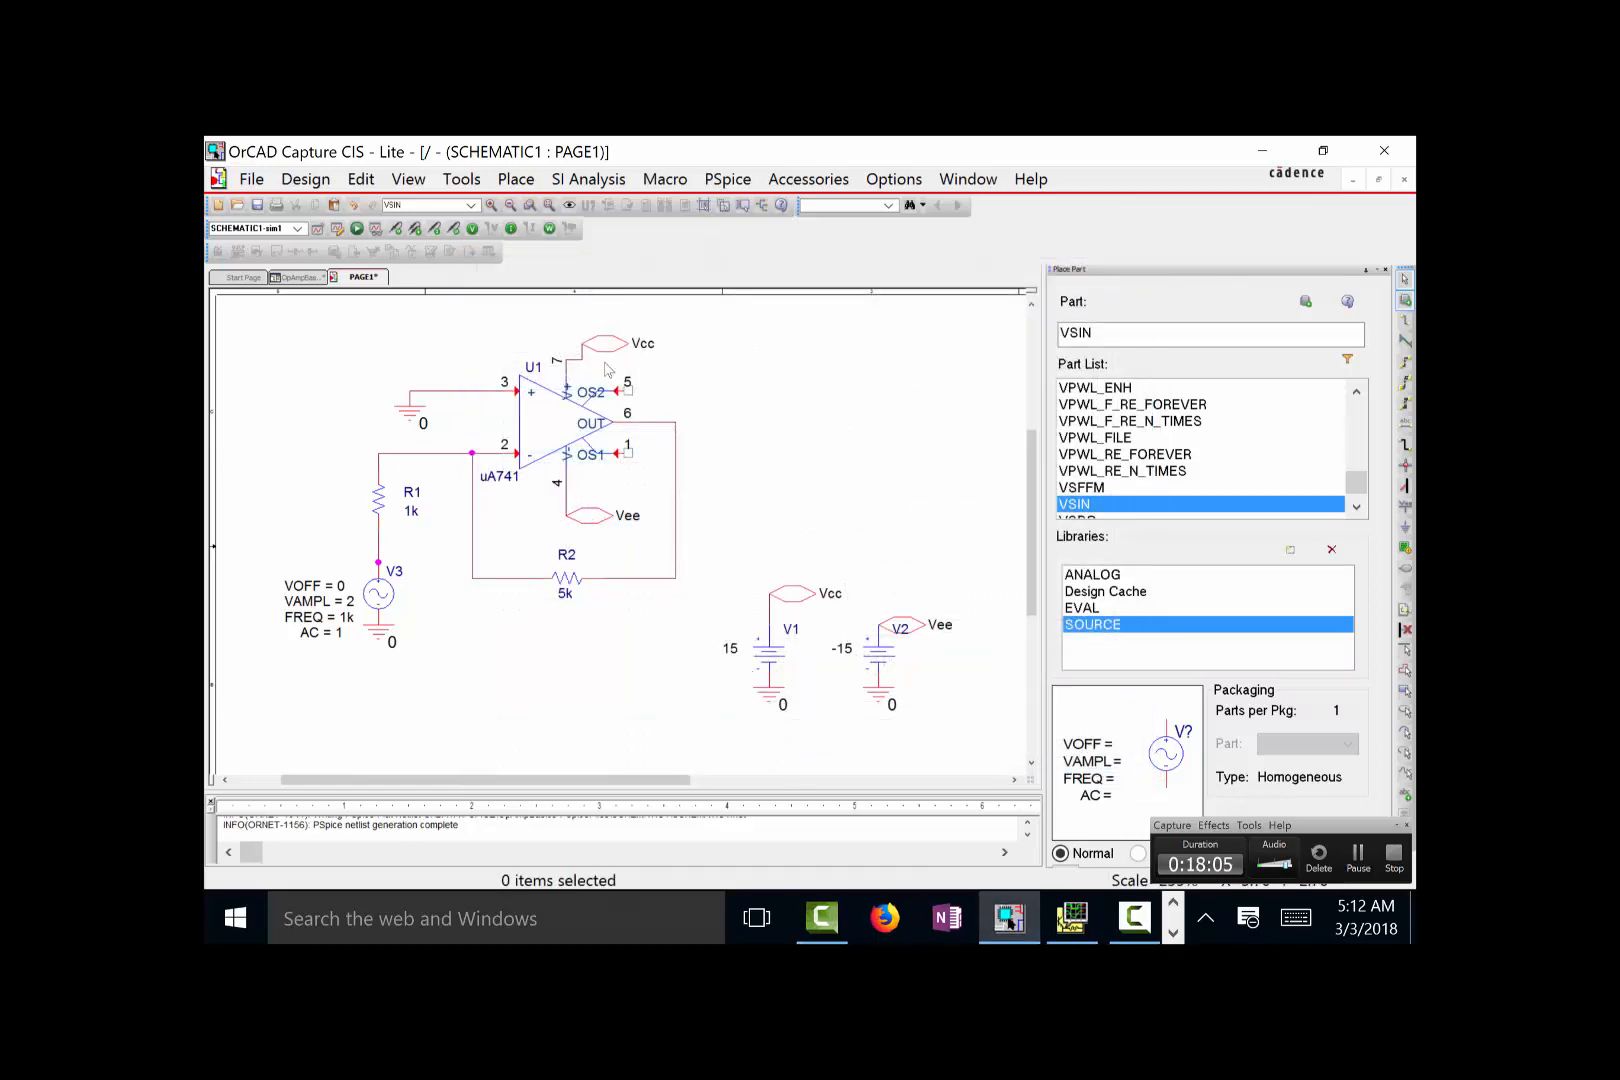
pyautogui.click(356, 228)
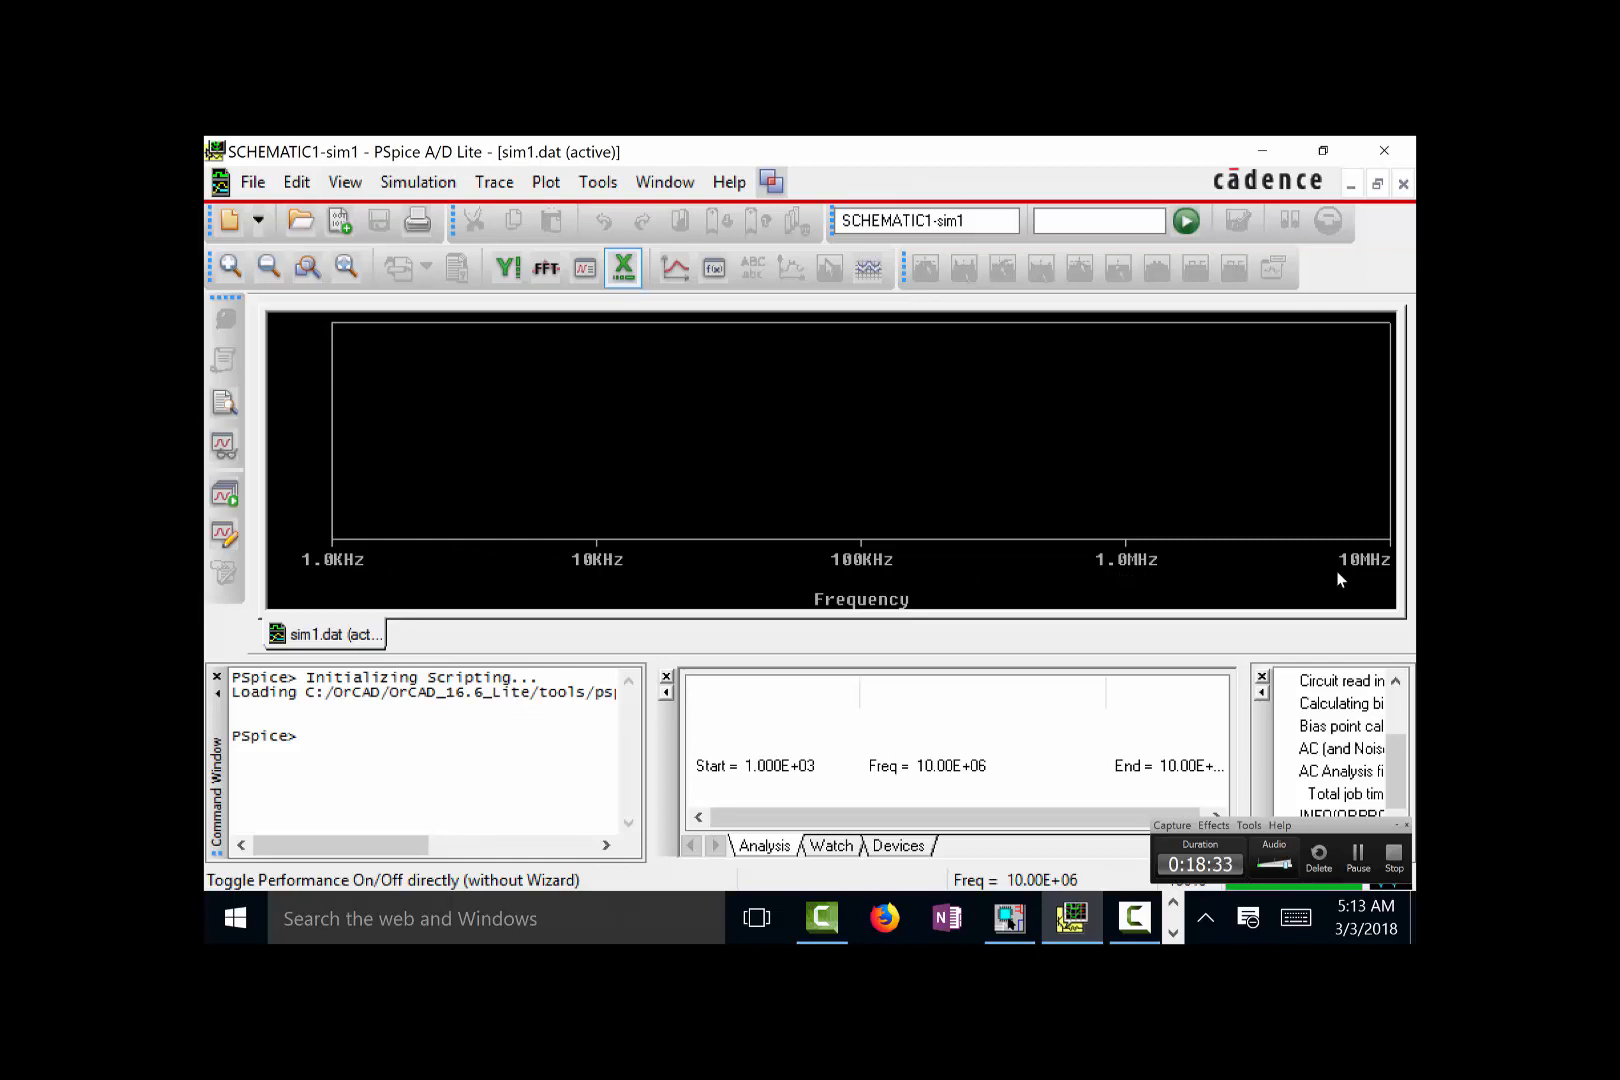
# Step: Add a gain trace with the expression V(U1:OUT)/V(V3:+) to the frequency plot
pyautogui.click(494, 181)
pyautogui.click(318, 213)
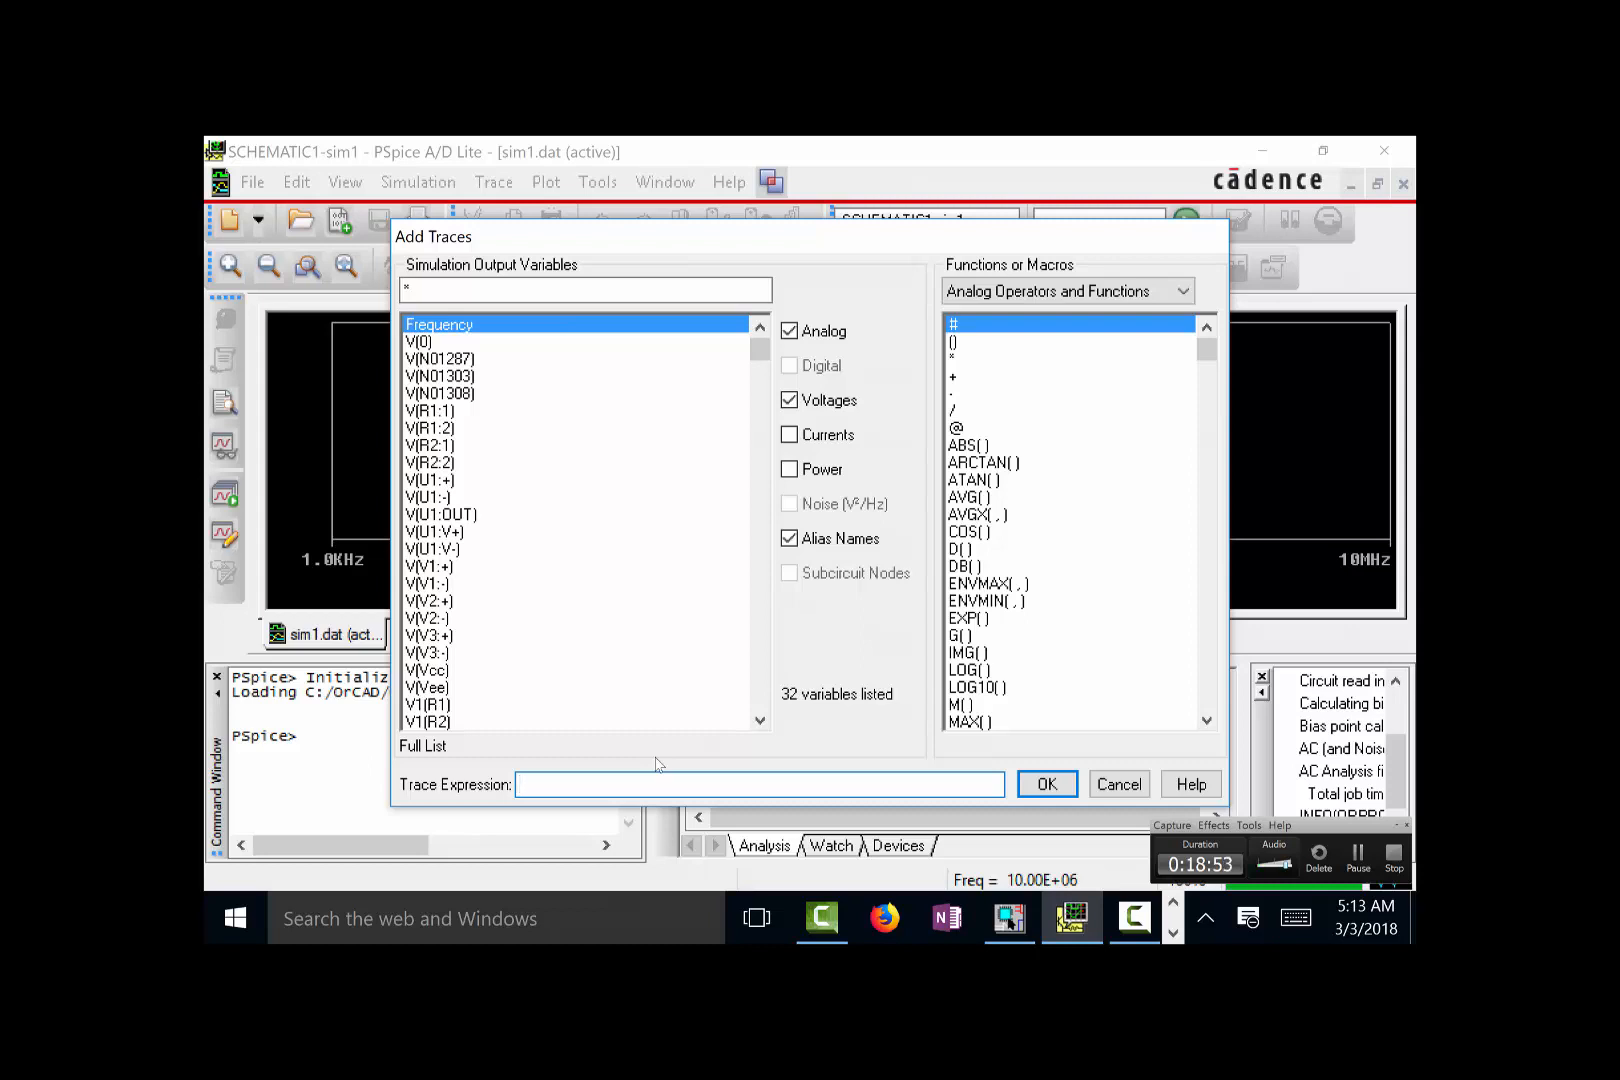
pyautogui.click(456, 517)
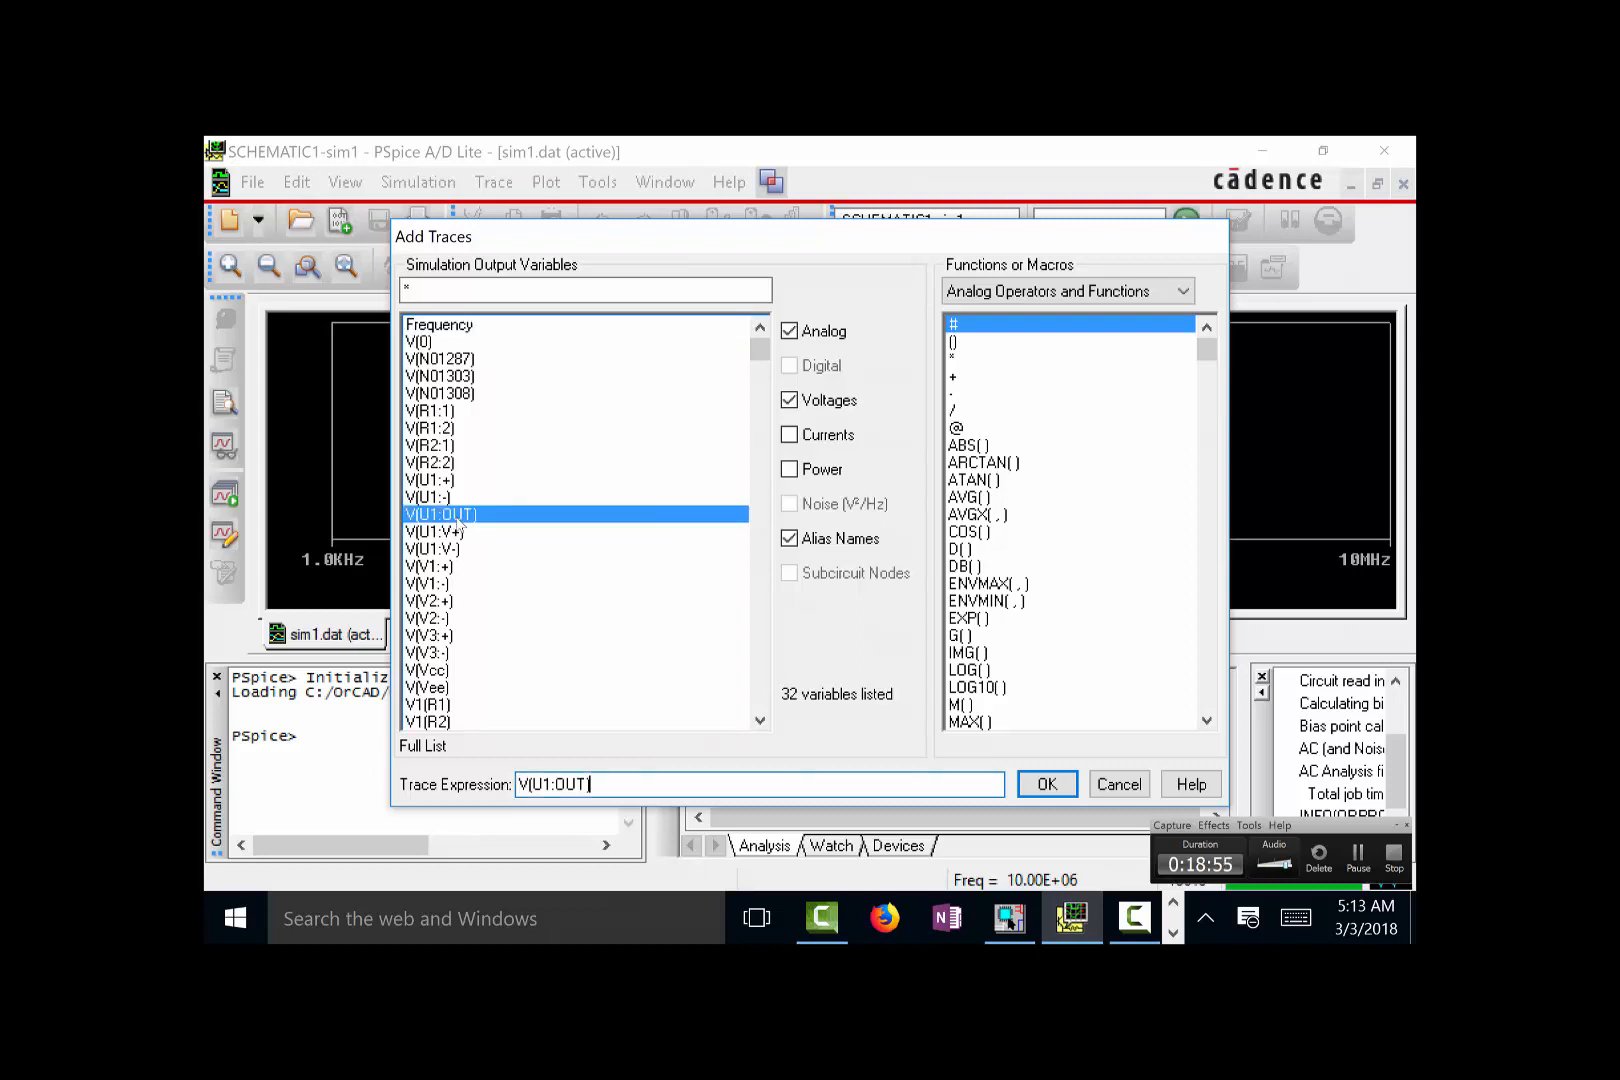
pyautogui.write(',')
pyautogui.press('BackSpace')
pyautogui.write('/')
pyautogui.click(429, 635)
pyautogui.click(1047, 784)
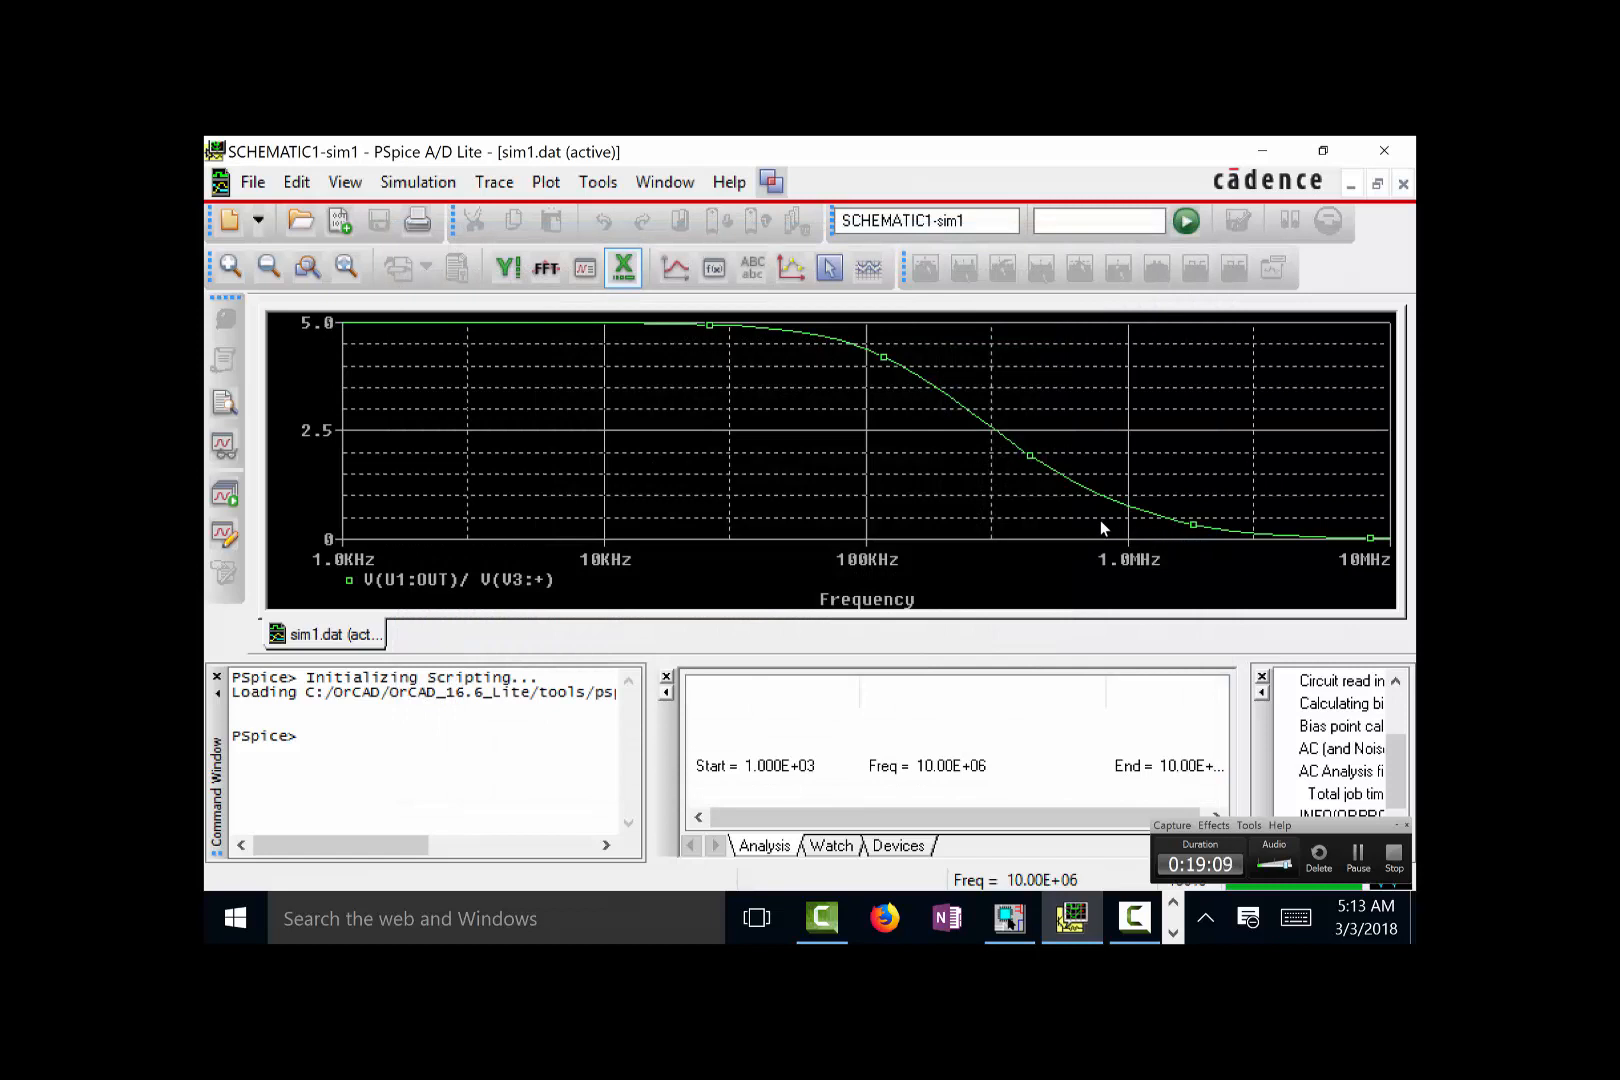
# Step: Probe the gain curve with the cursor at about 64 kHz and 22 kHz and return to the OrCAD Capture schematic
pyautogui.click(1072, 925)
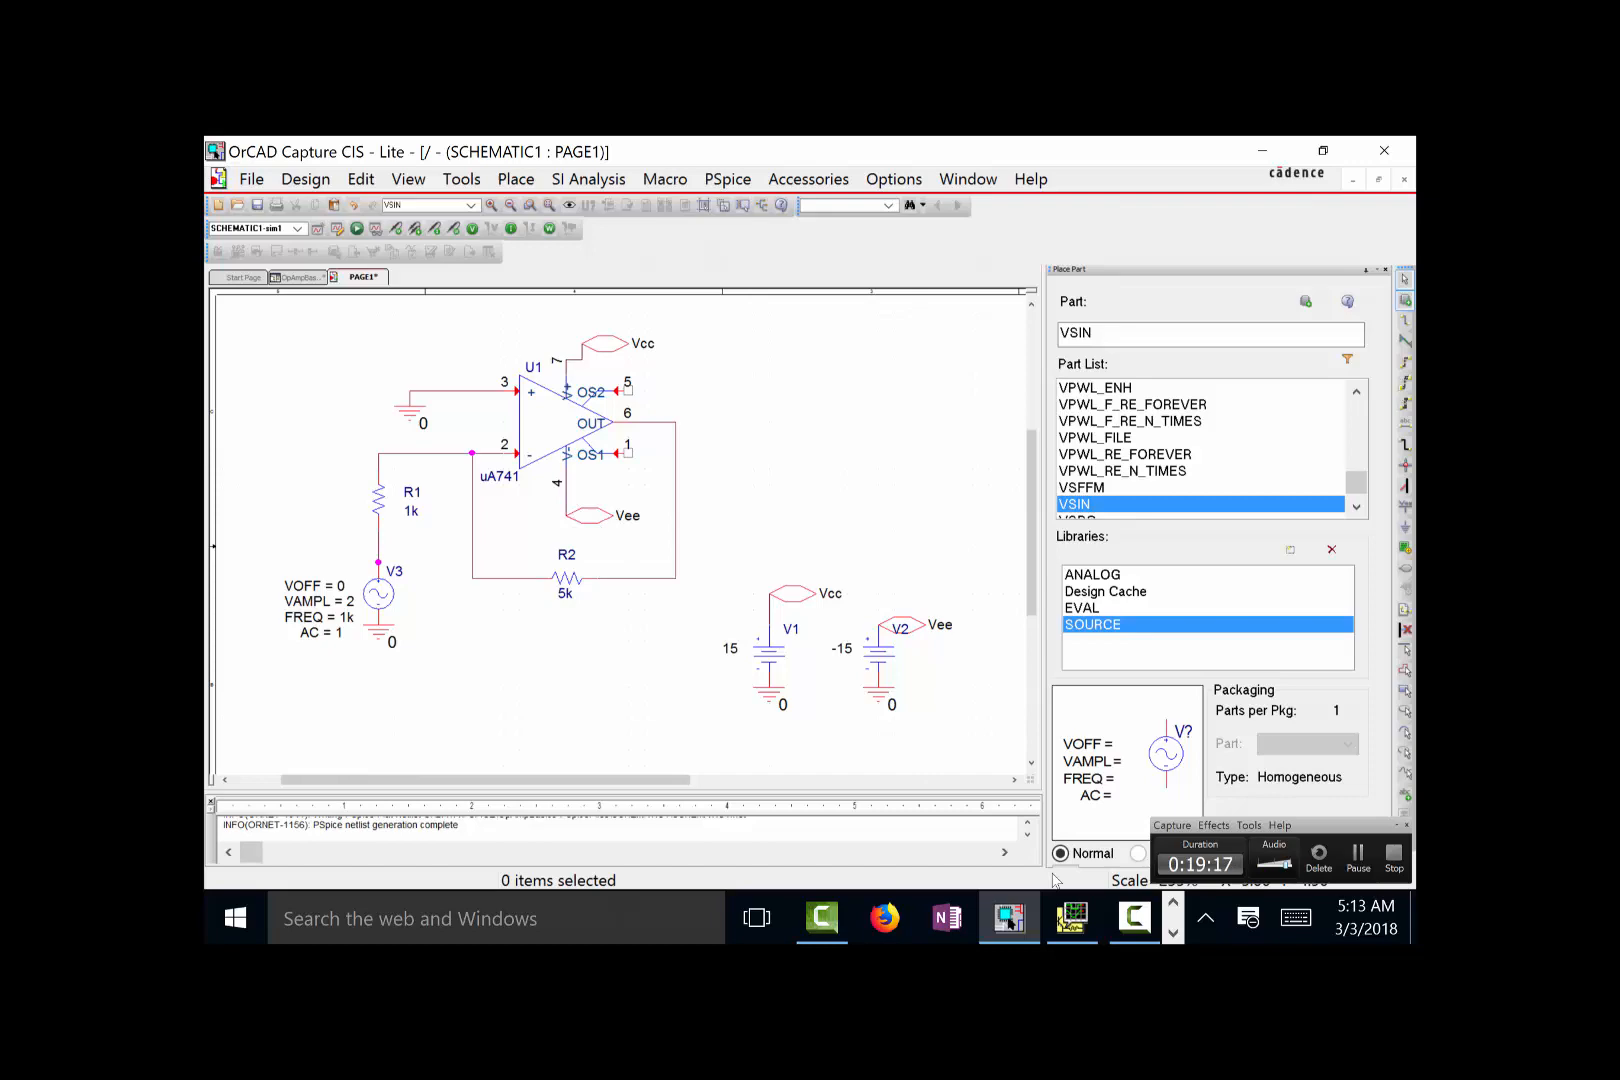
pyautogui.click(1072, 930)
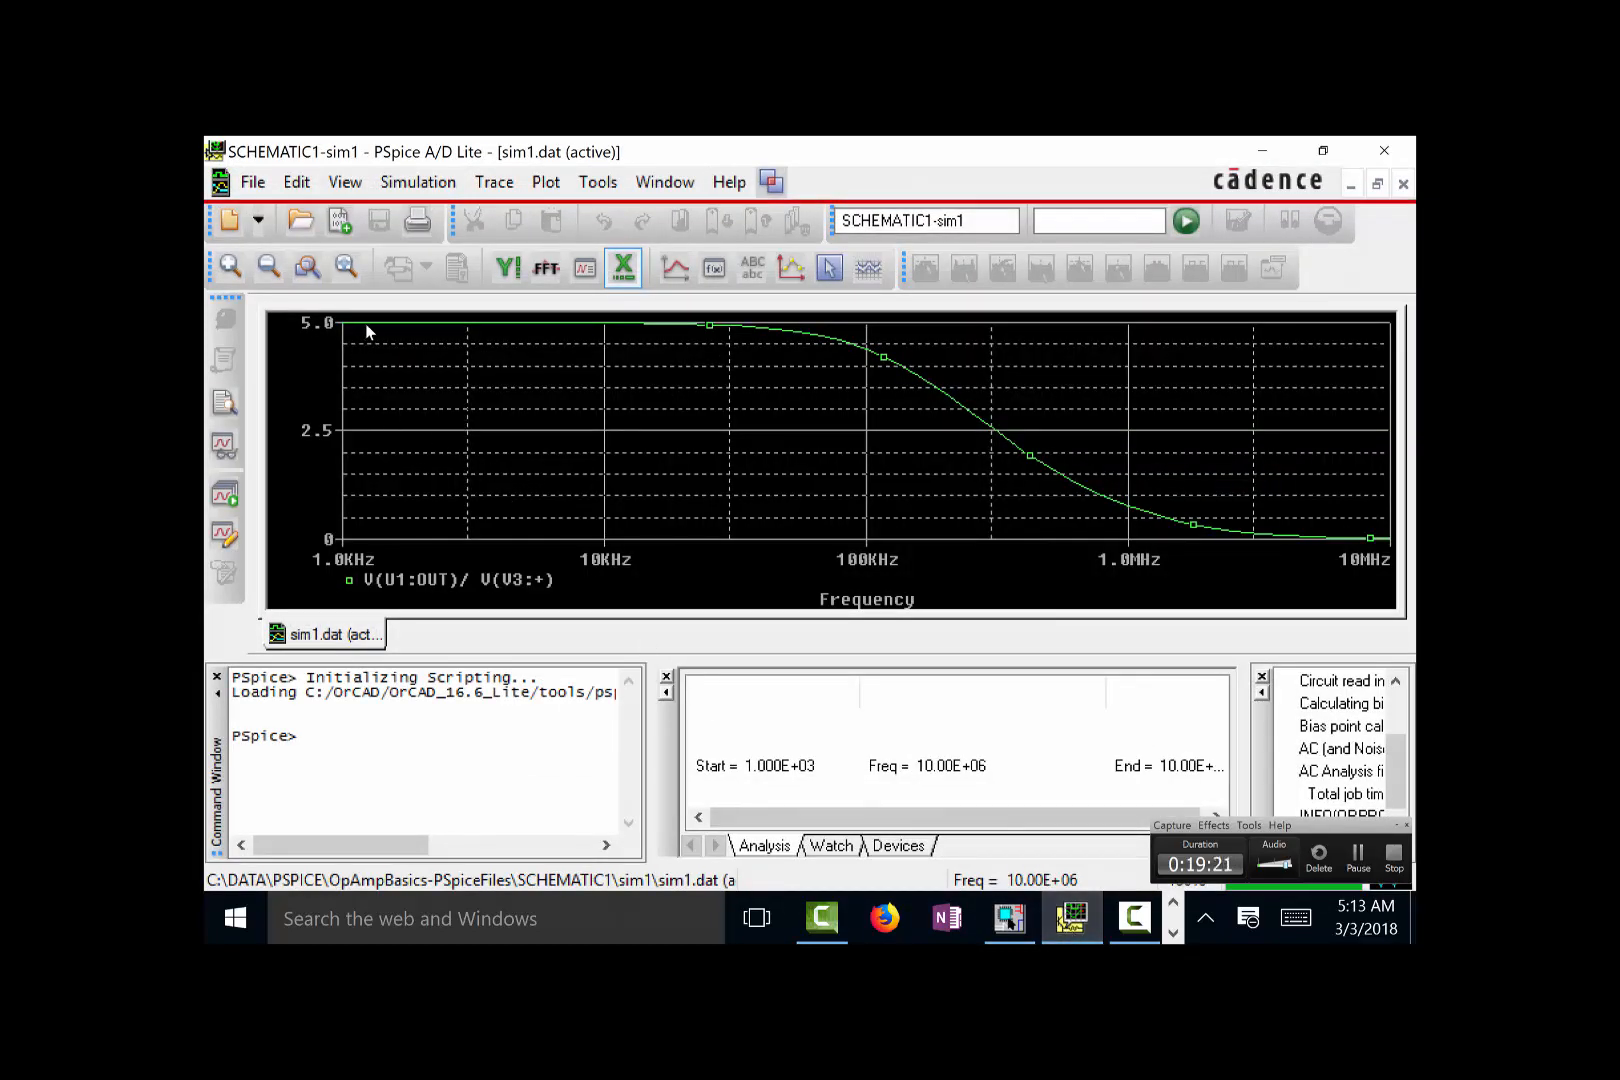
pyautogui.click(829, 273)
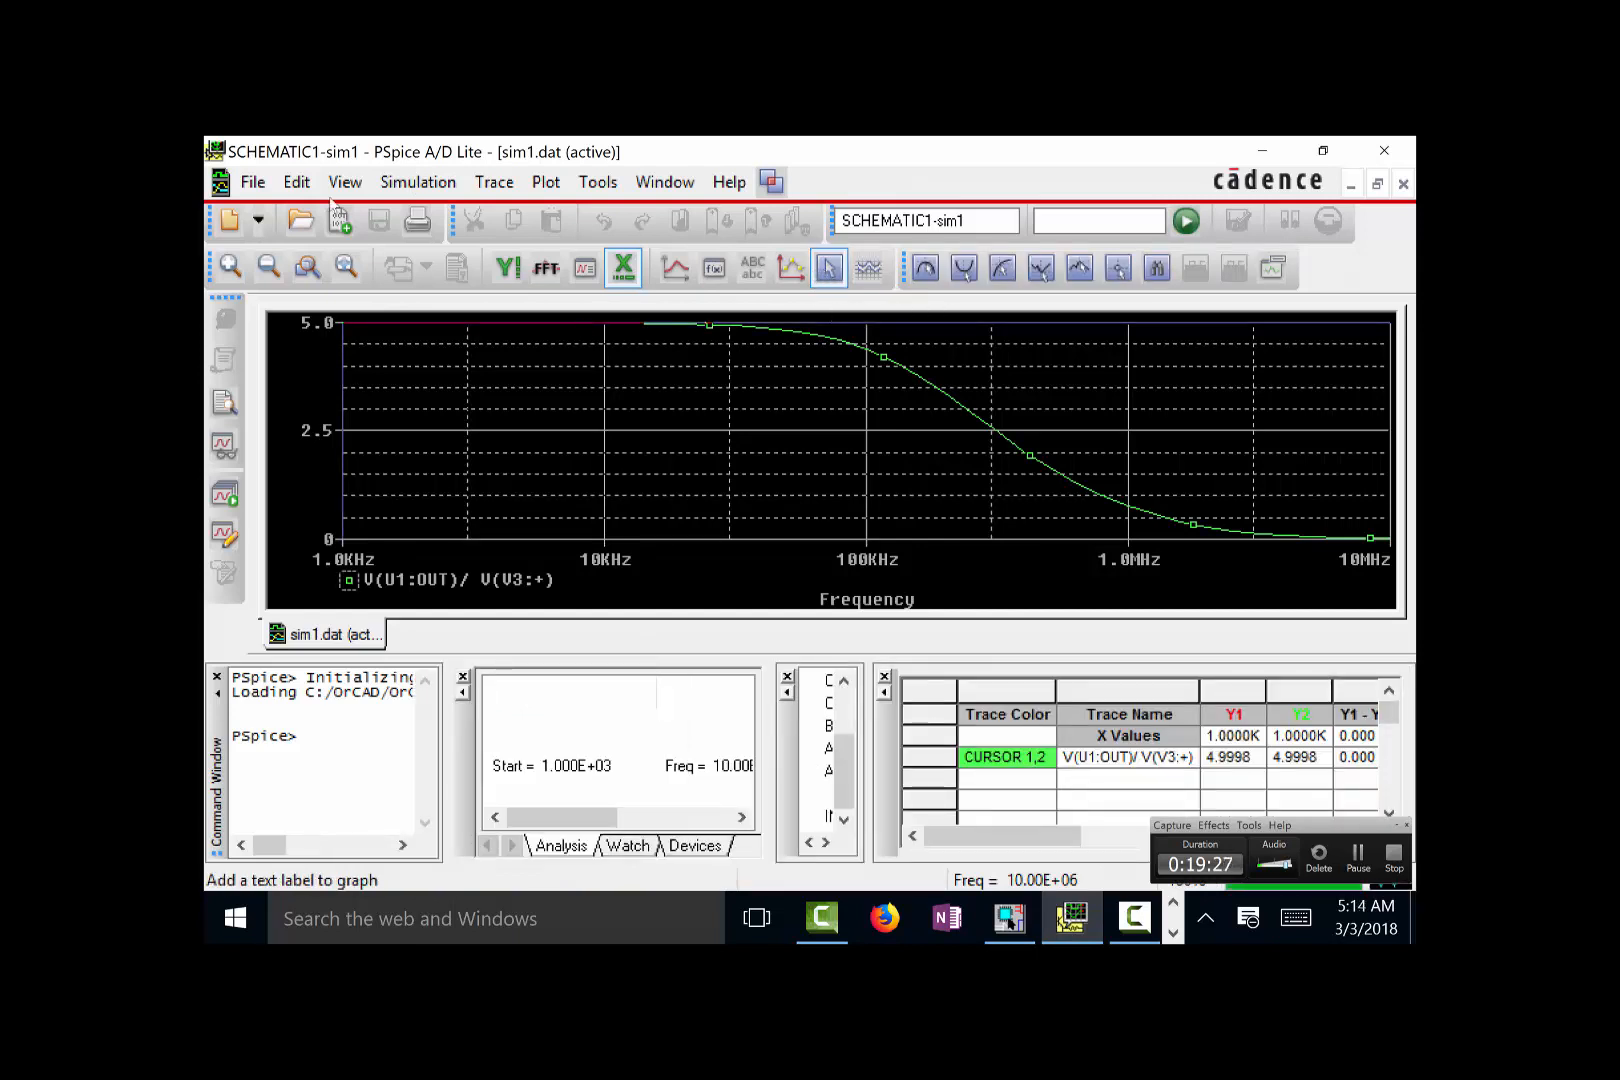
pyautogui.moveTo(690, 338); pyautogui.dragTo(816, 345)
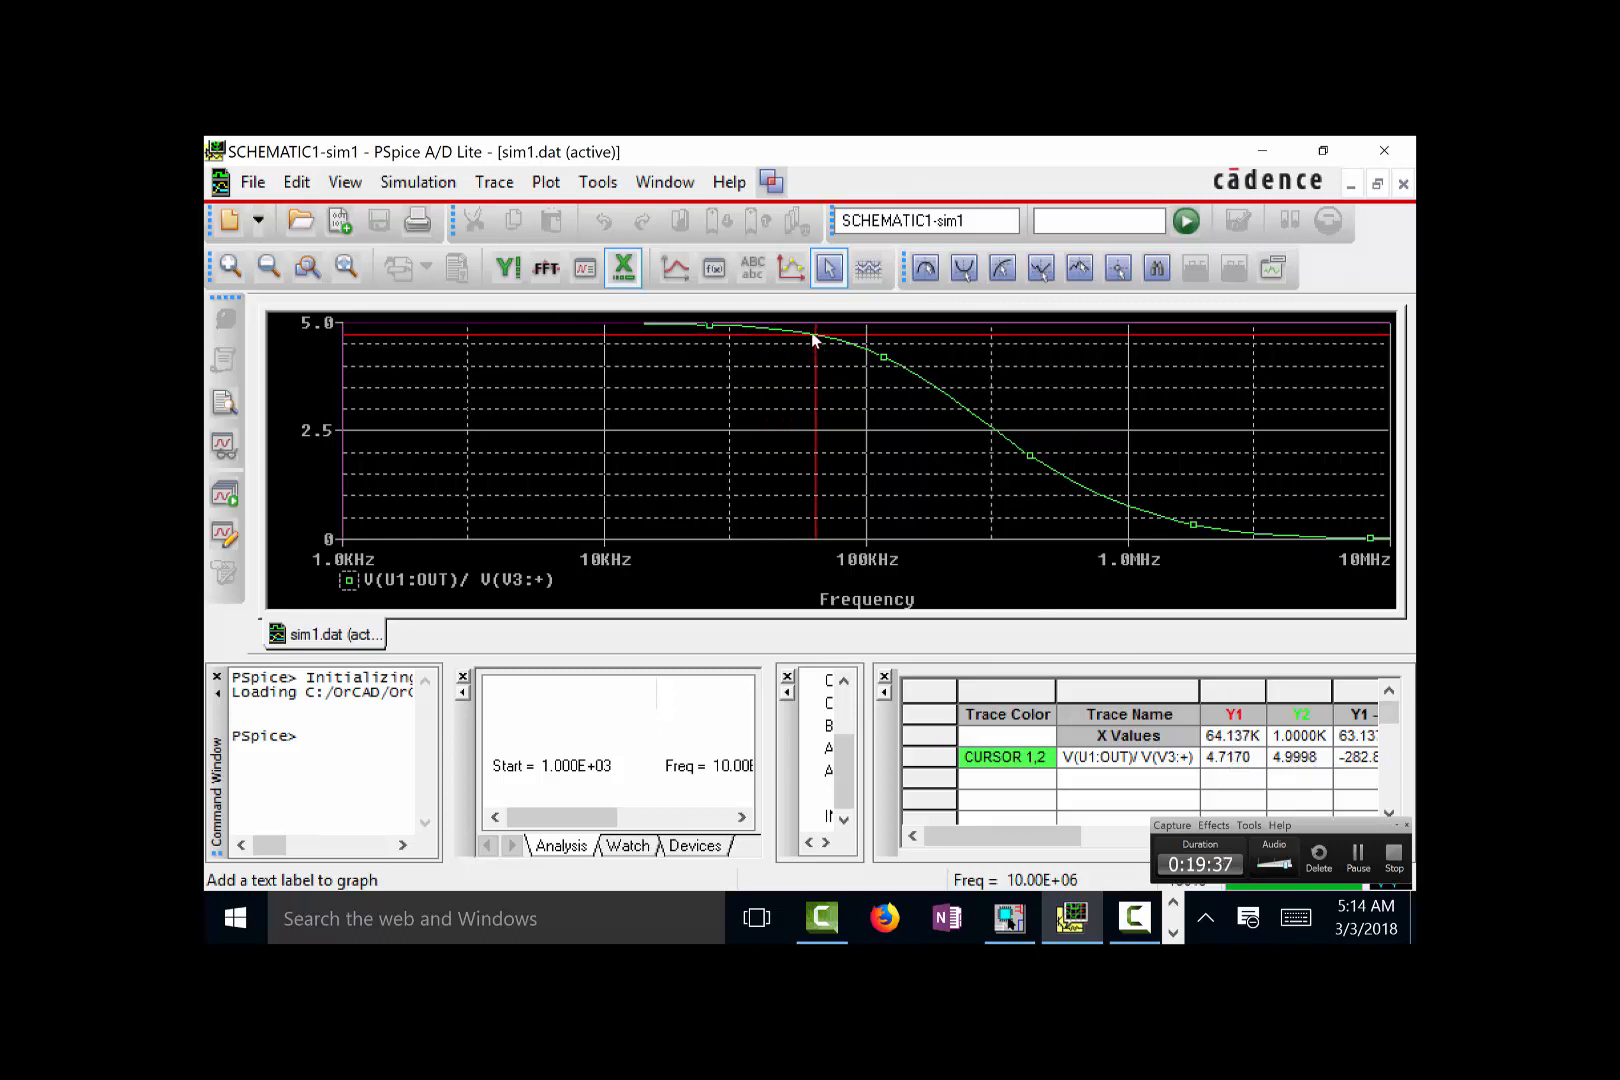
pyautogui.moveTo(812, 340)
pyautogui.mouseDown()
pyautogui.moveTo(944, 390)
pyautogui.moveTo(843, 329)
pyautogui.moveTo(698, 325)
pyautogui.moveTo(911, 376)
pyautogui.moveTo(998, 445)
pyautogui.moveTo(802, 360)
pyautogui.mouseUp()
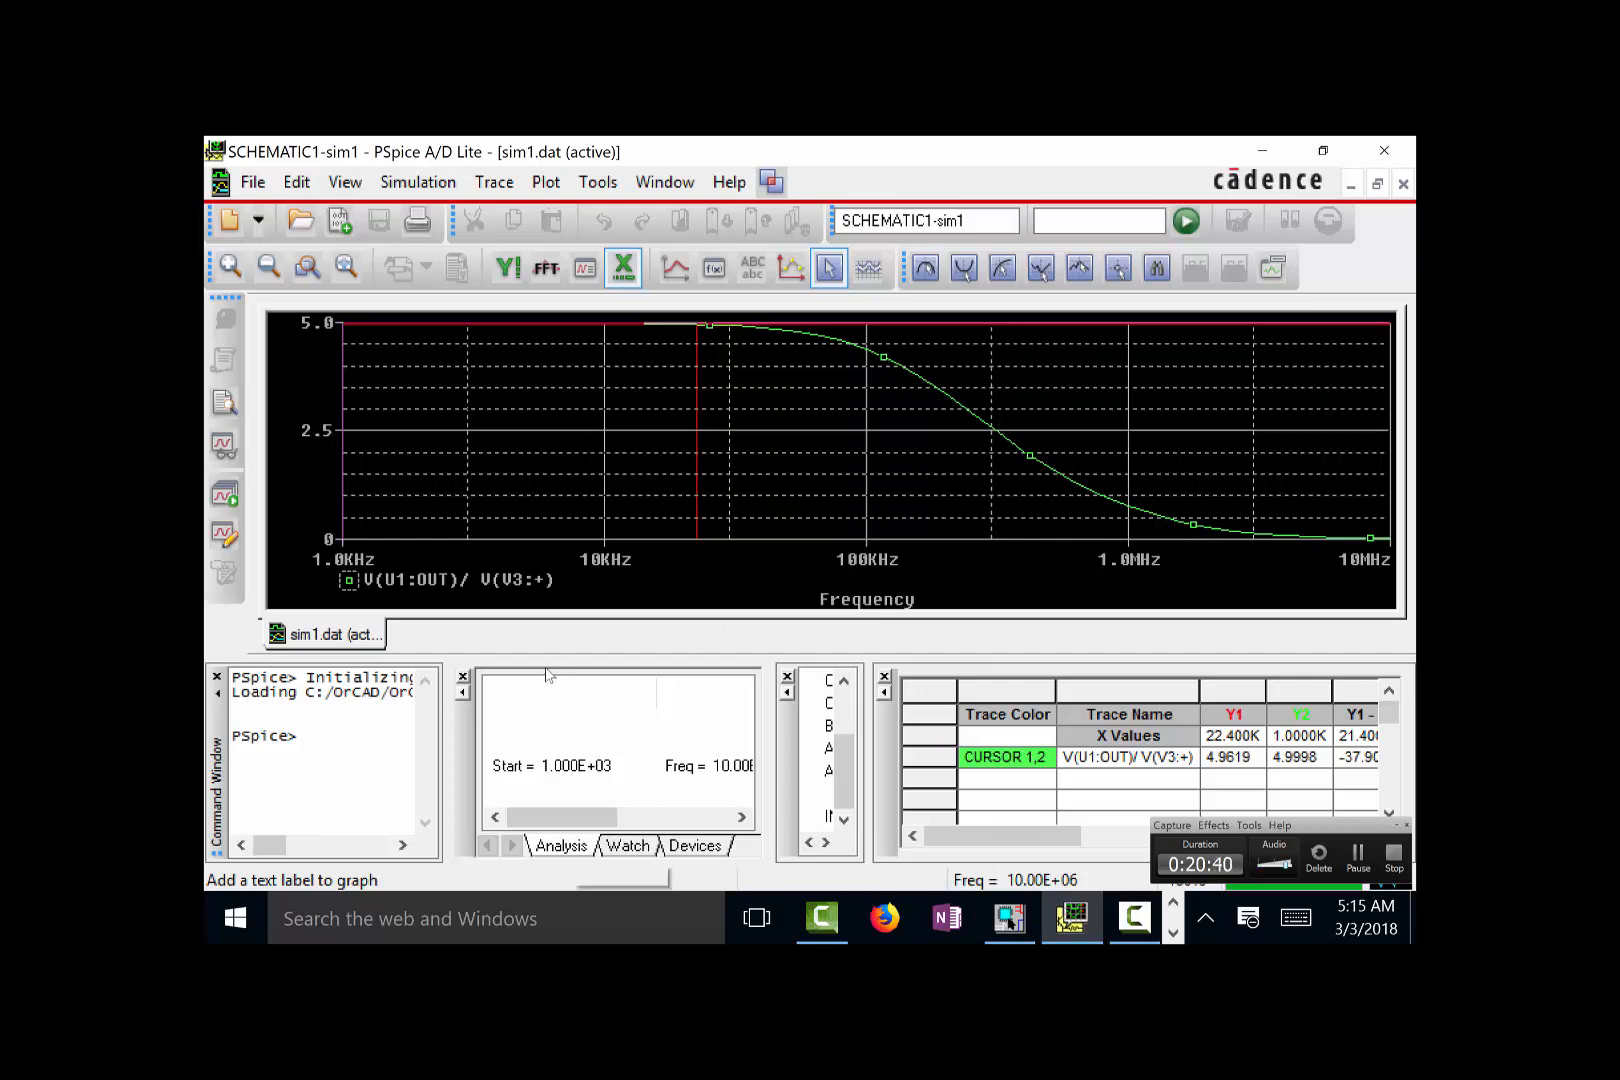
pyautogui.click(1009, 918)
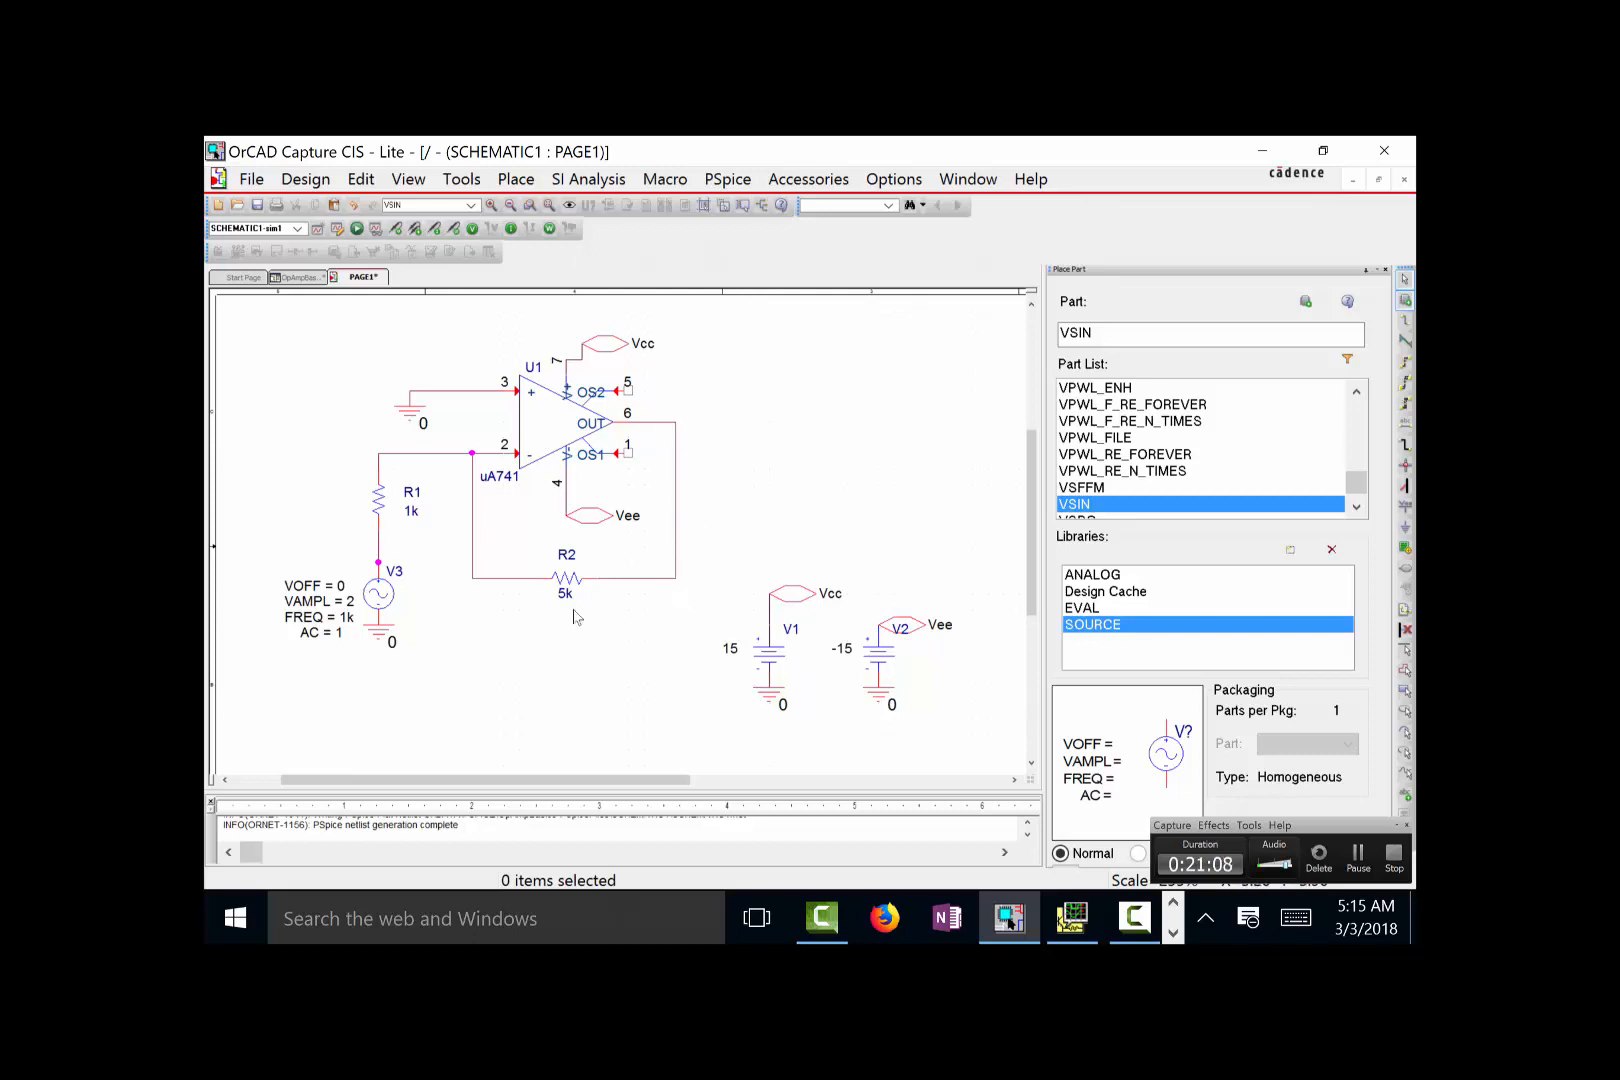
# Step: Switch the sim1 simulation profile's analysis type to Time Domain (Transient) and apply the settings
pyautogui.click(727, 179)
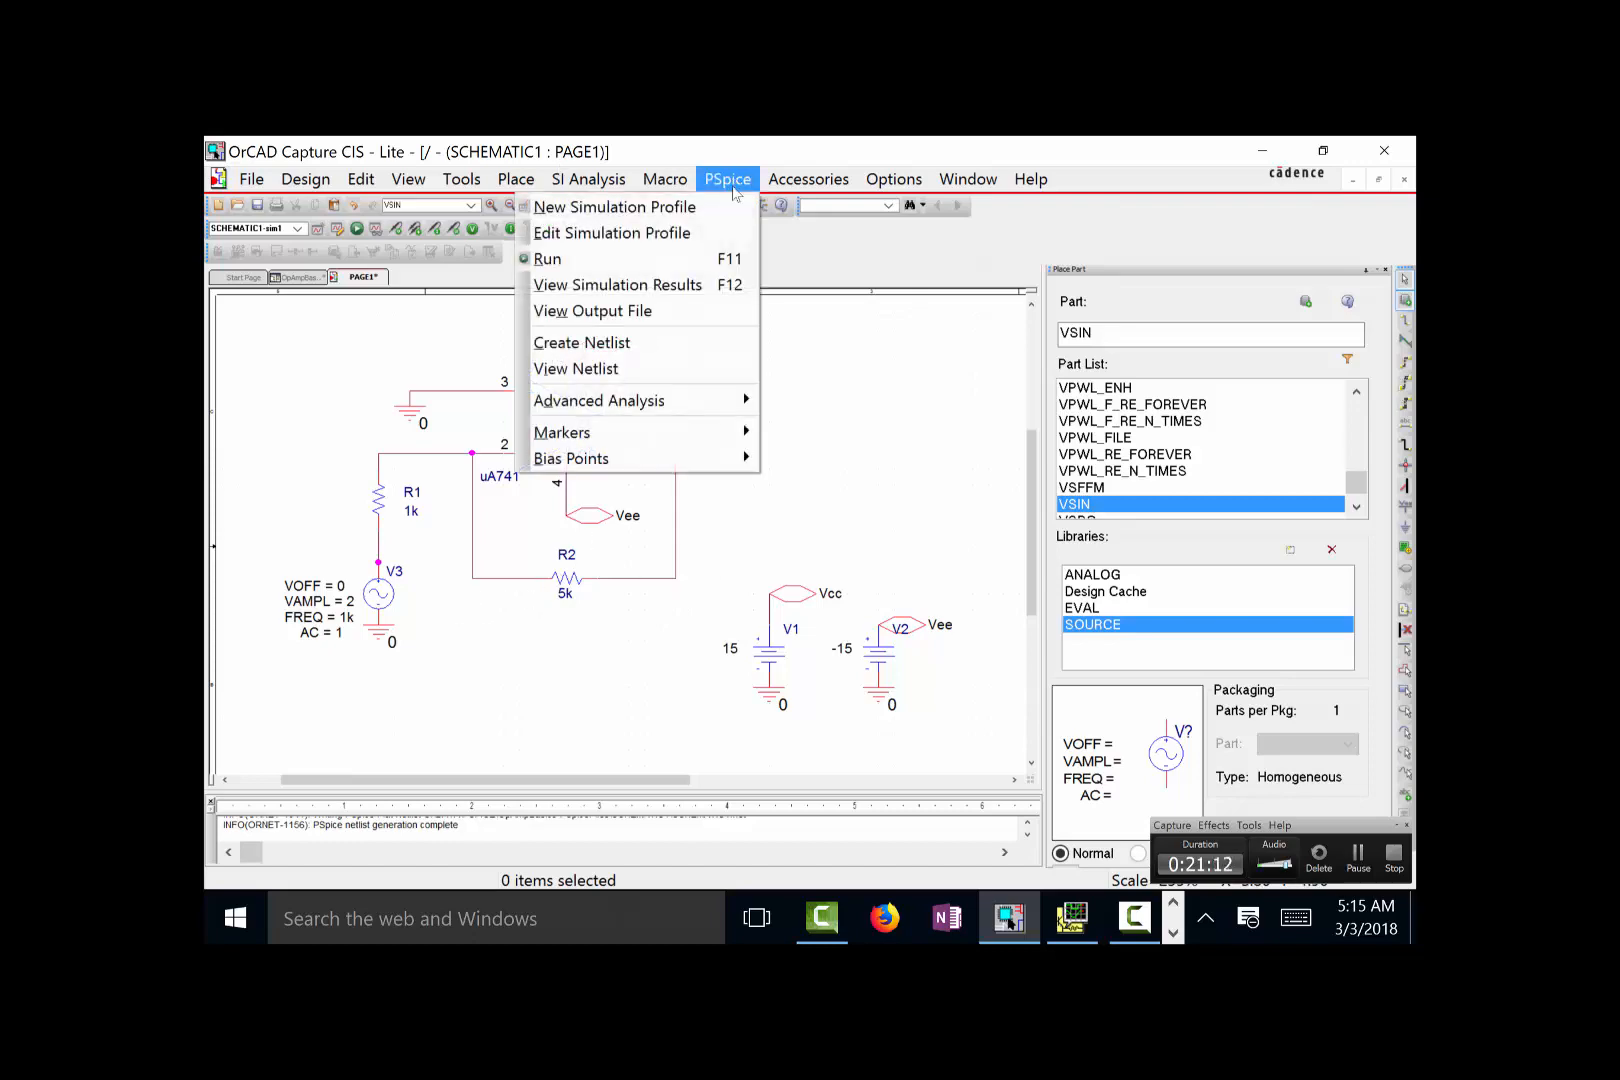
pyautogui.click(667, 232)
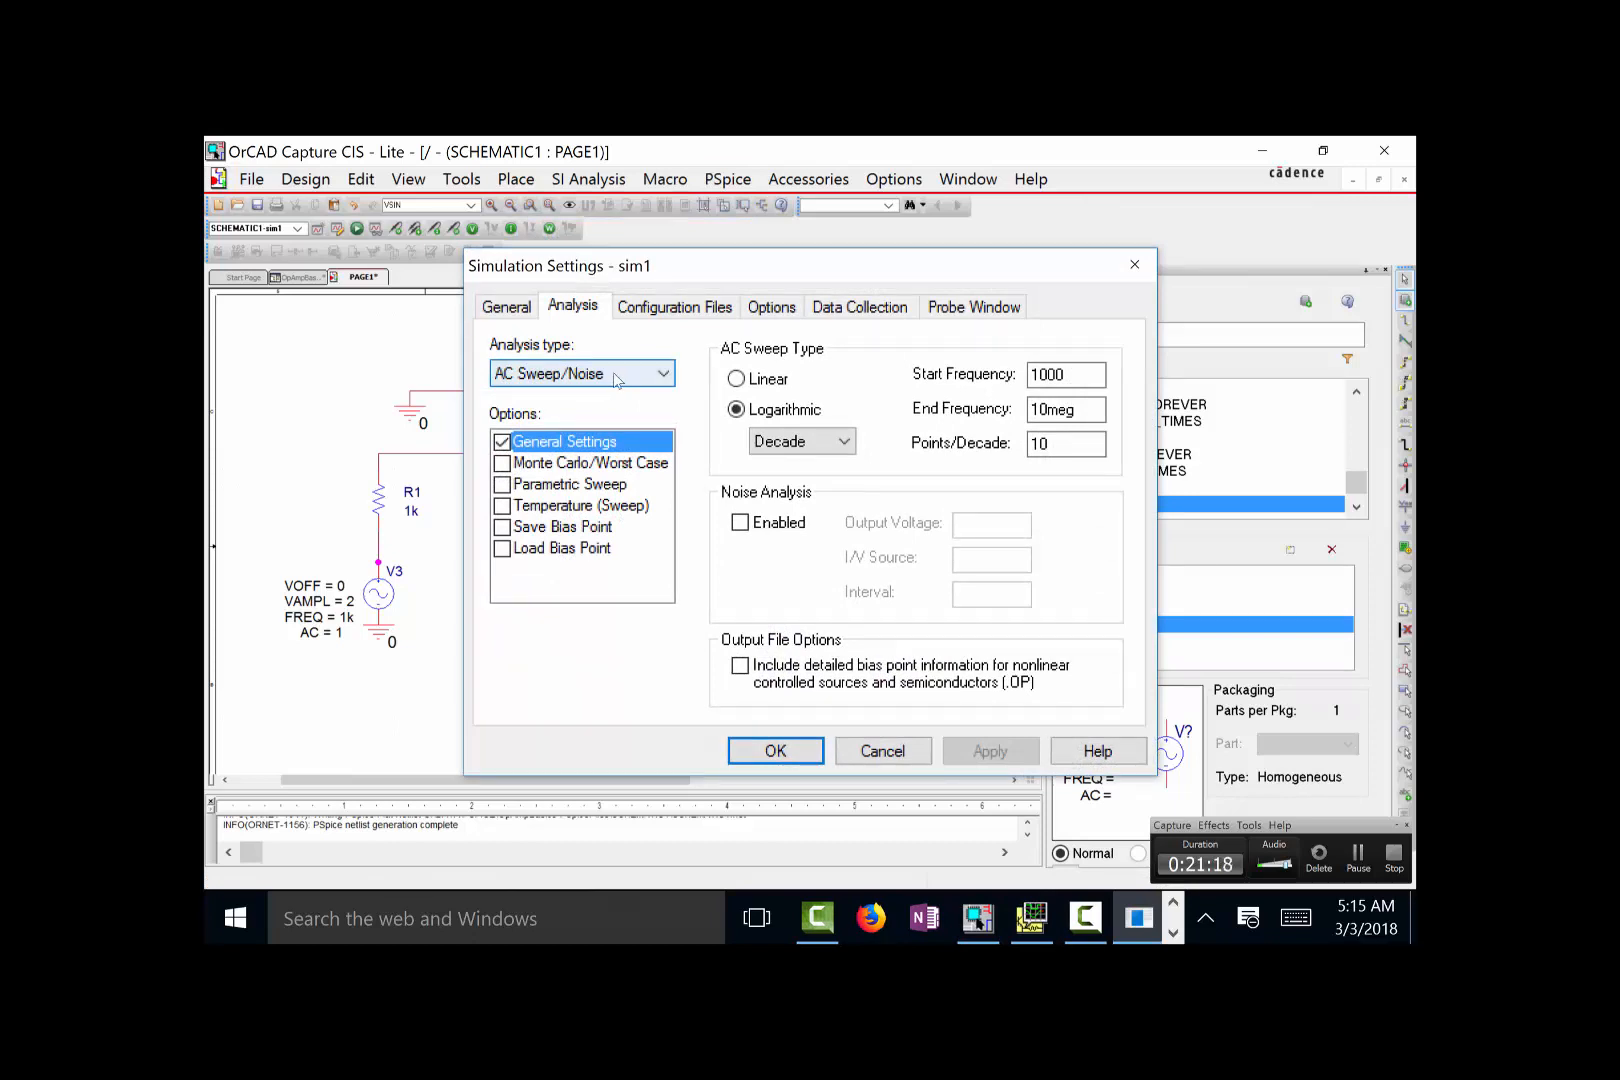
pyautogui.click(616, 380)
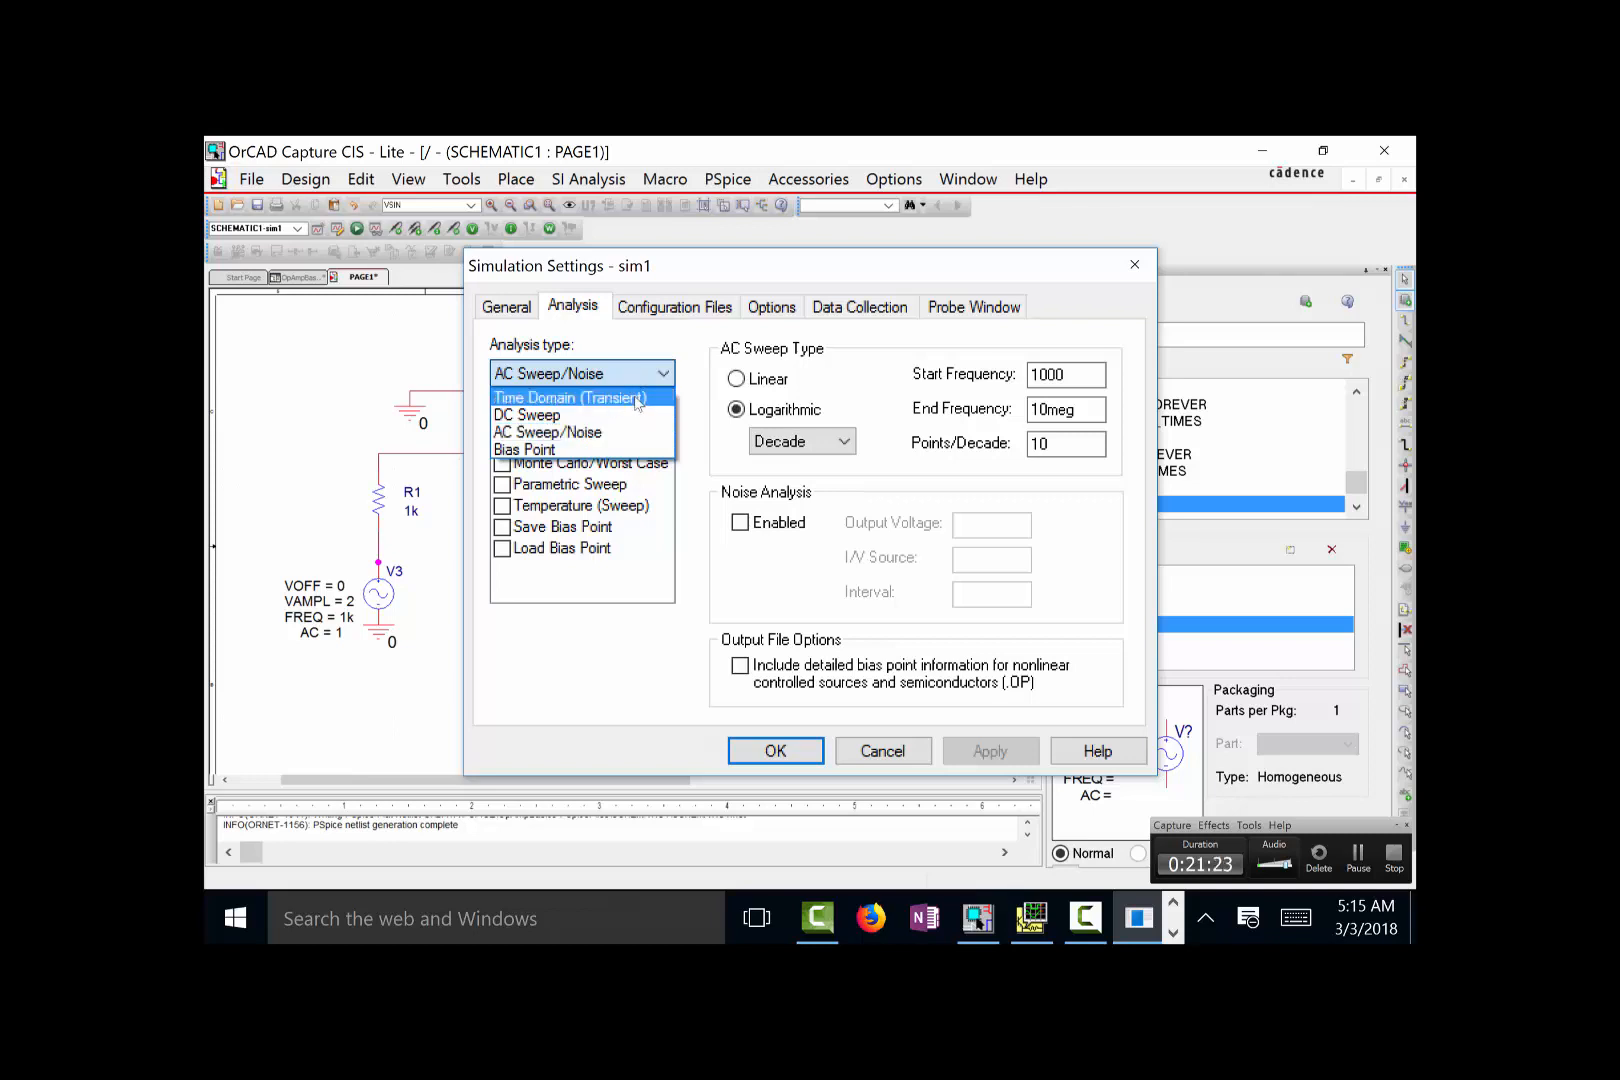
pyautogui.click(638, 398)
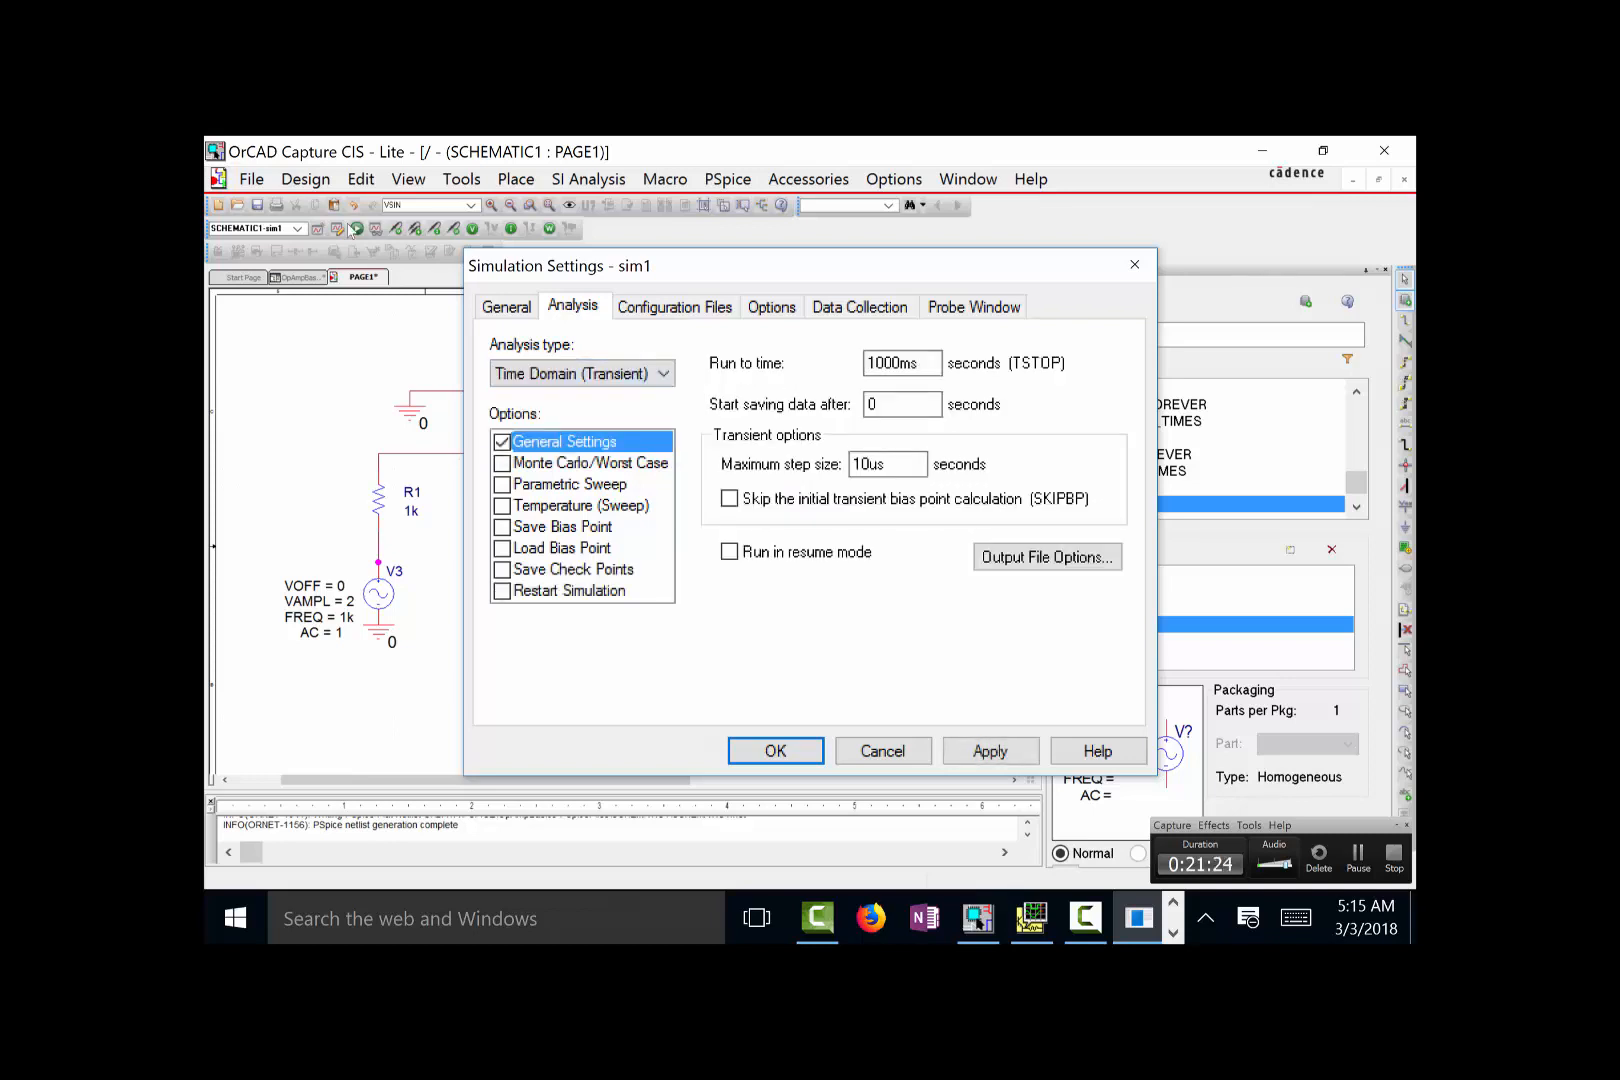
pyautogui.click(615, 388)
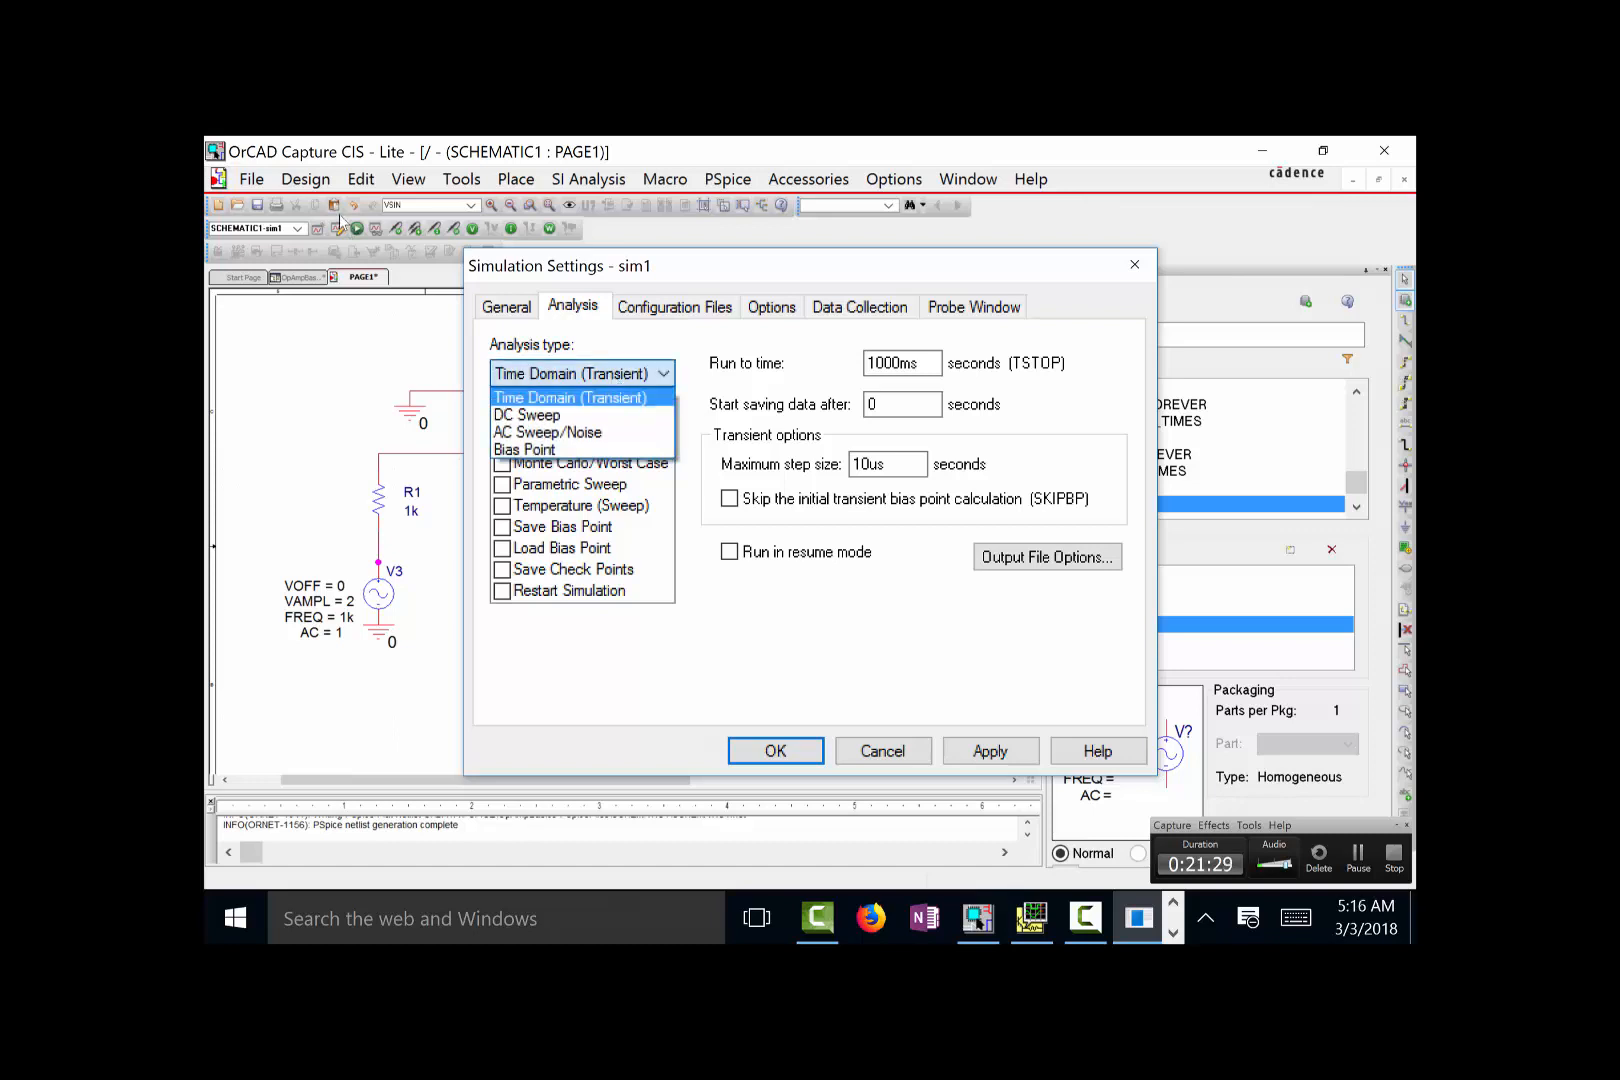
pyautogui.click(636, 384)
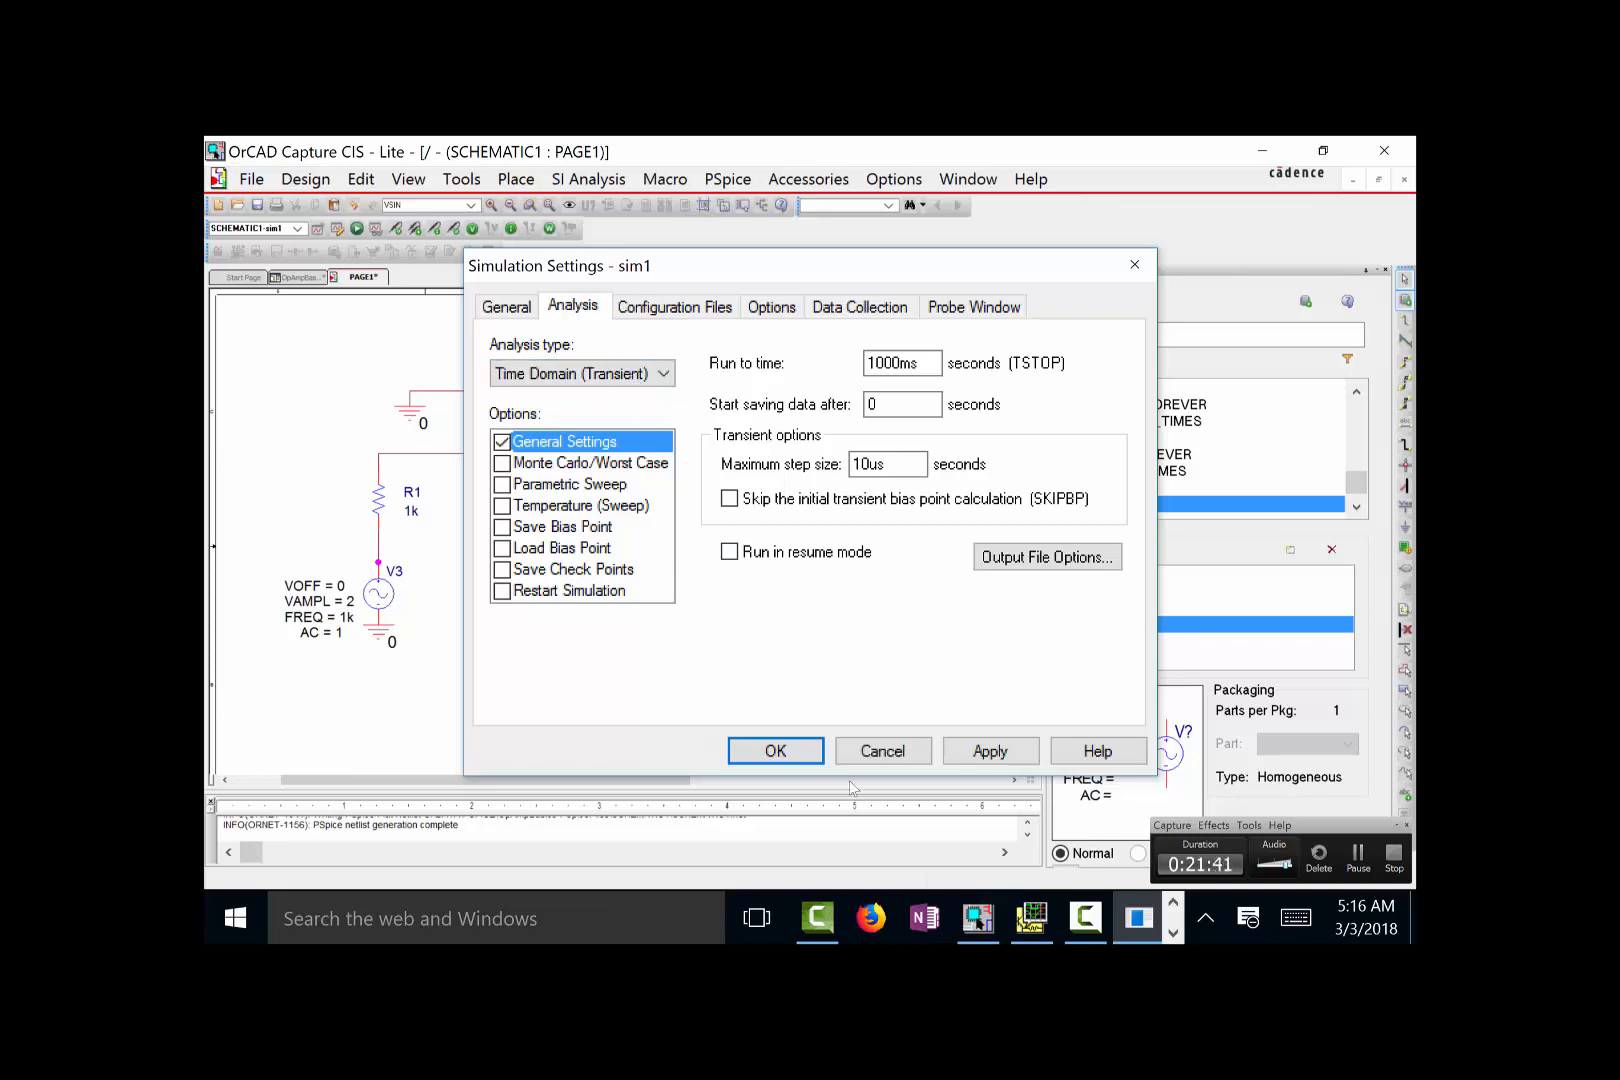
pyautogui.click(776, 751)
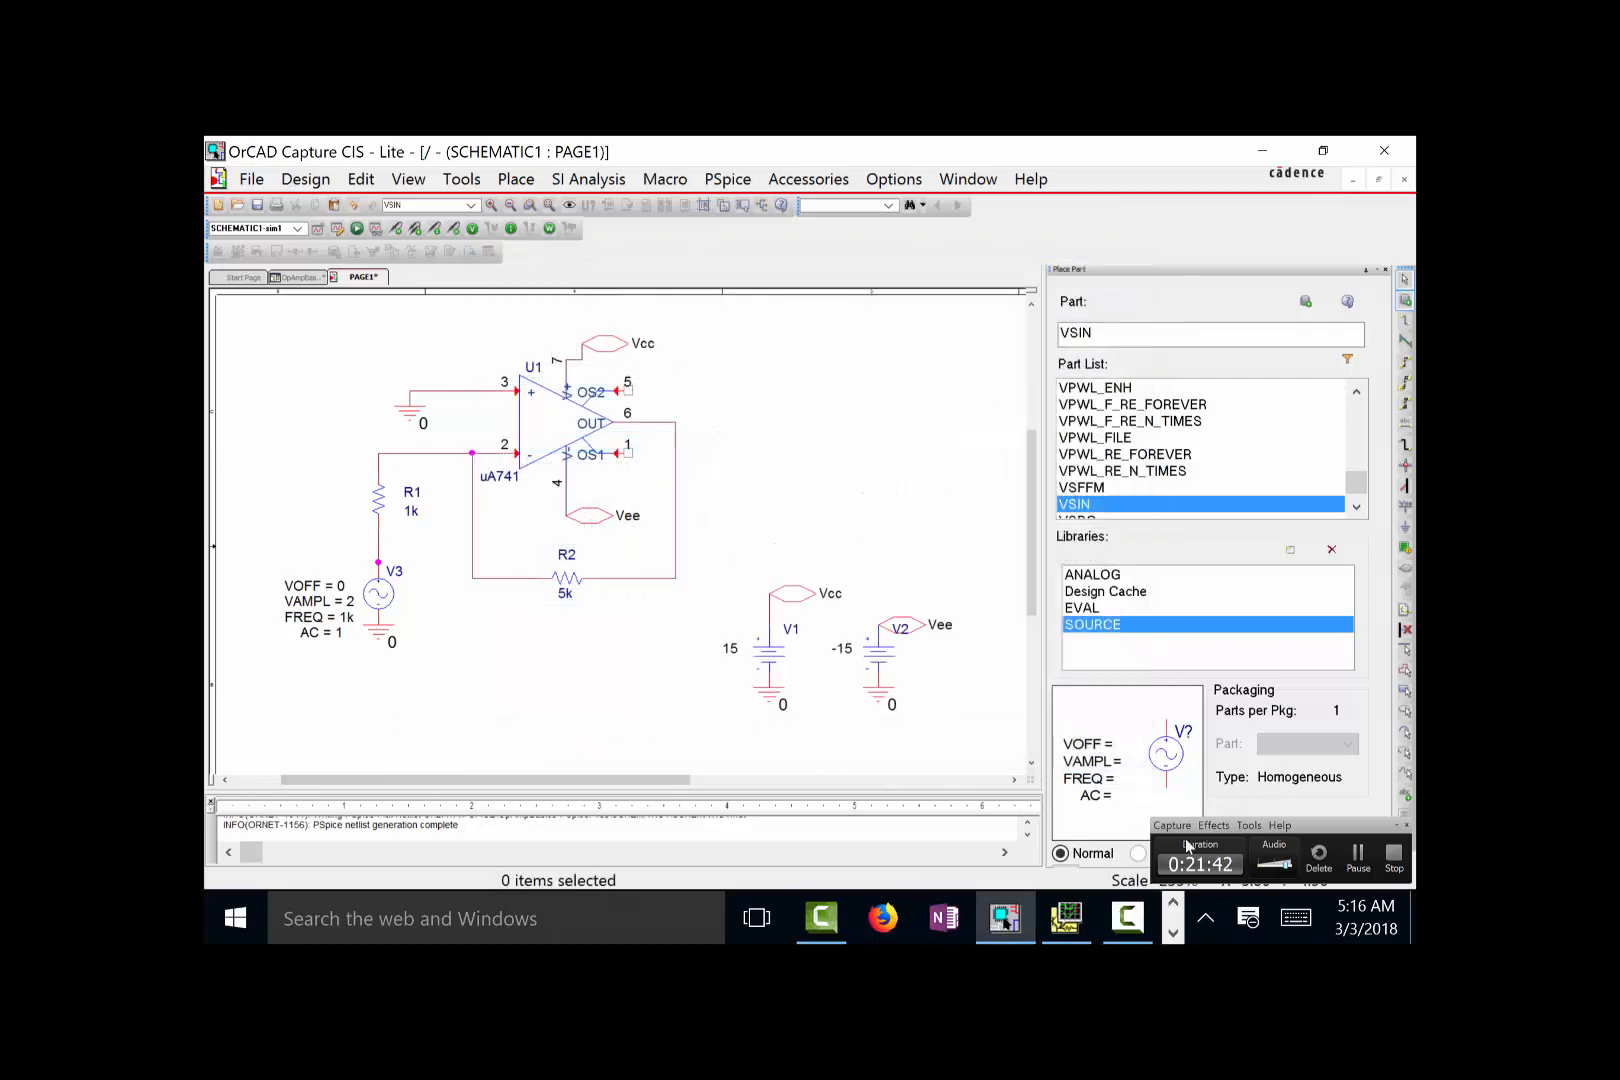